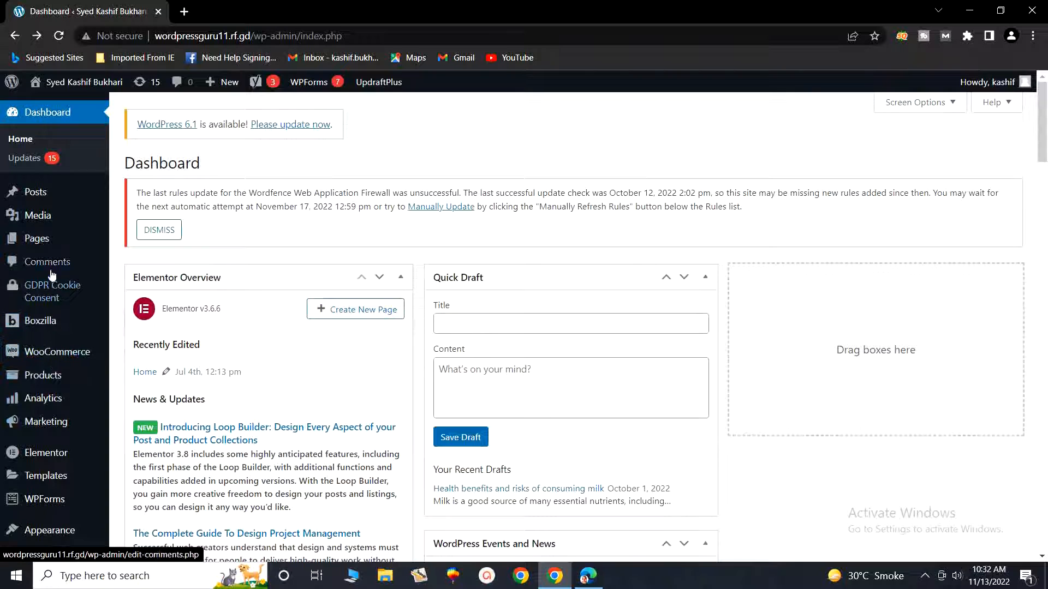
- Open the published Boxzilla box "Sample" for editing
mouse_move(39, 321)
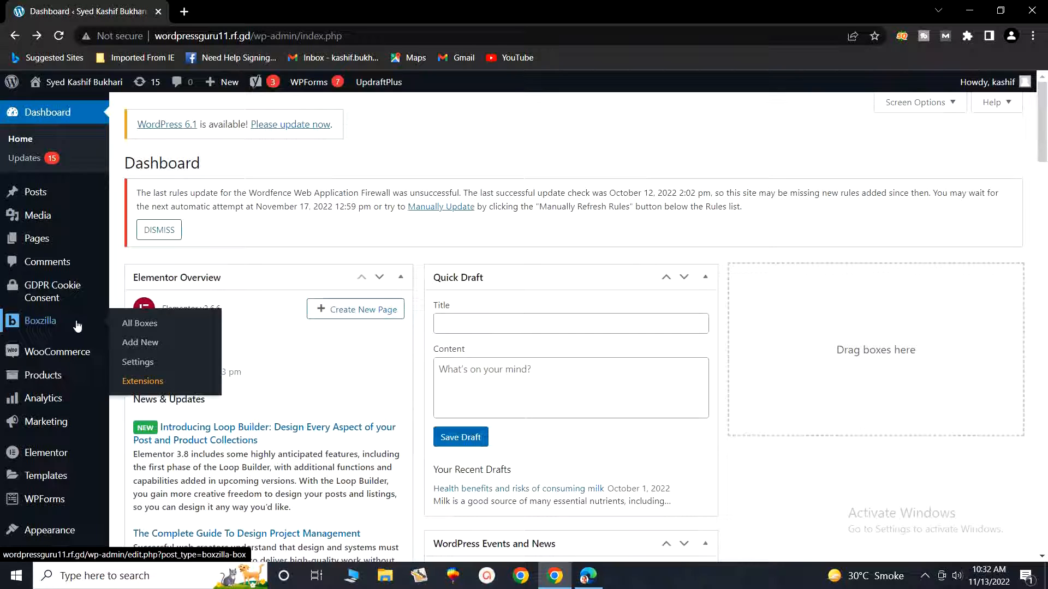
left_click(140, 324)
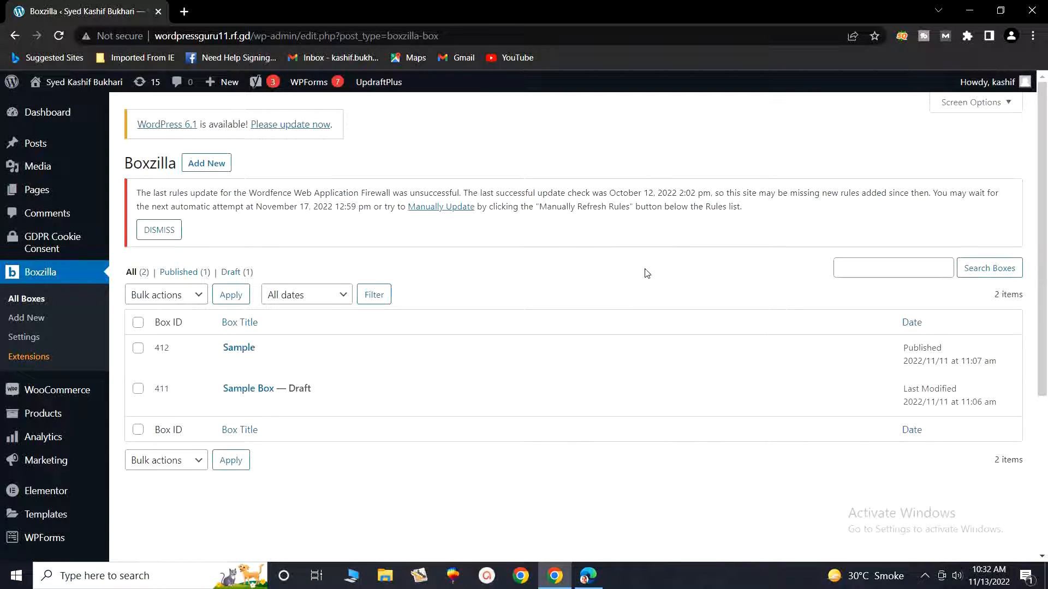
mouse_move(236, 355)
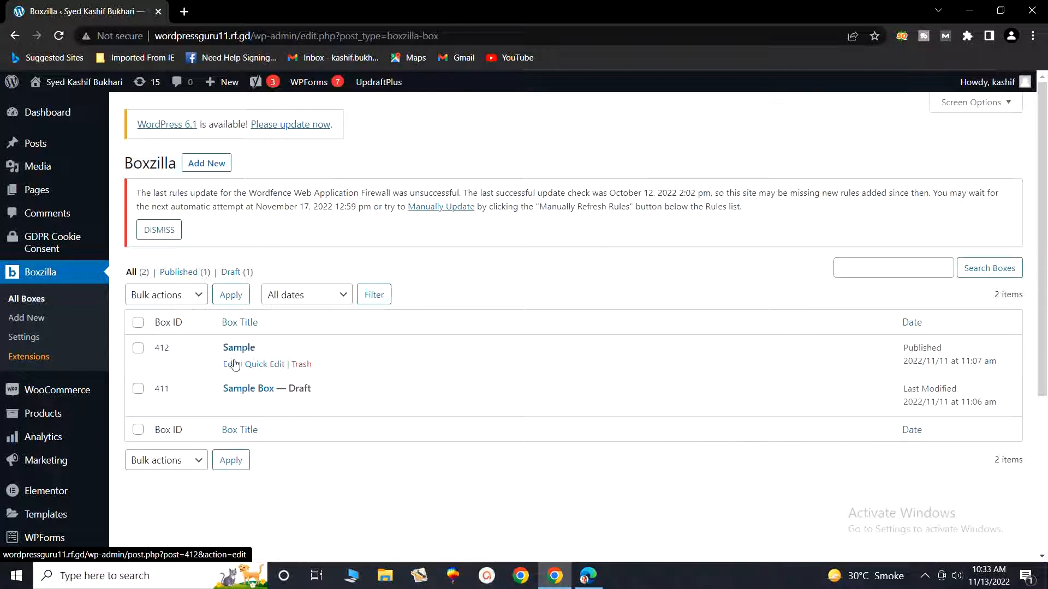
left_click(232, 368)
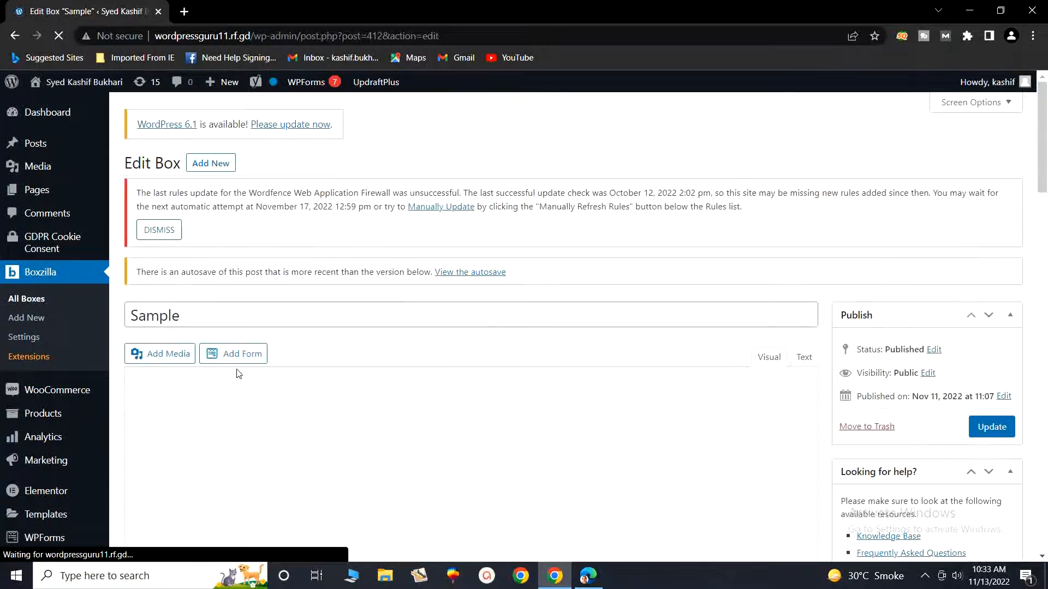
scroll(438, 451, "down", 3)
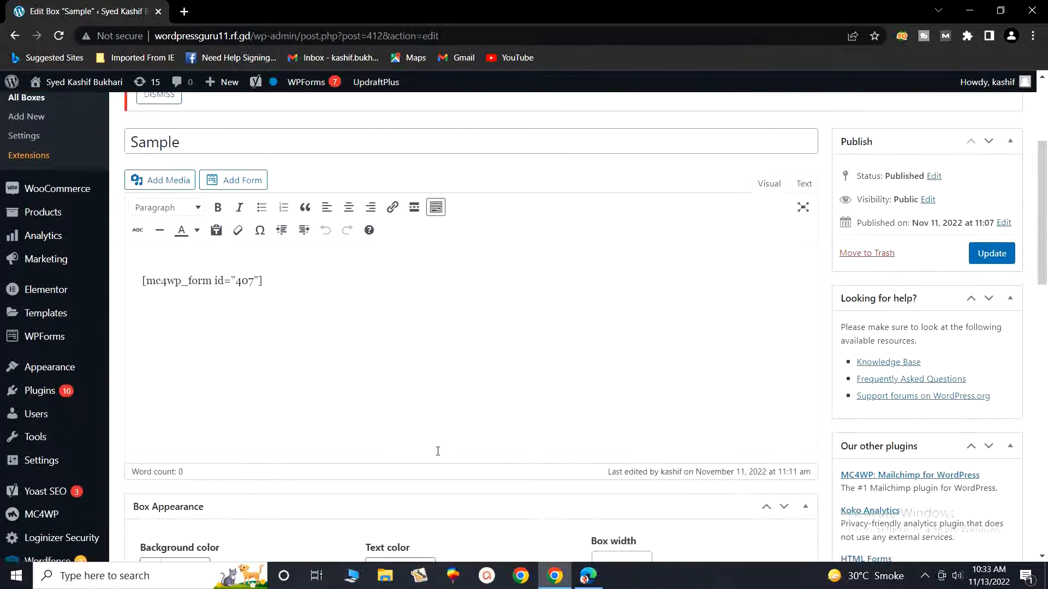
scroll(437, 451, "down", 1)
scroll(438, 451, "up", 4)
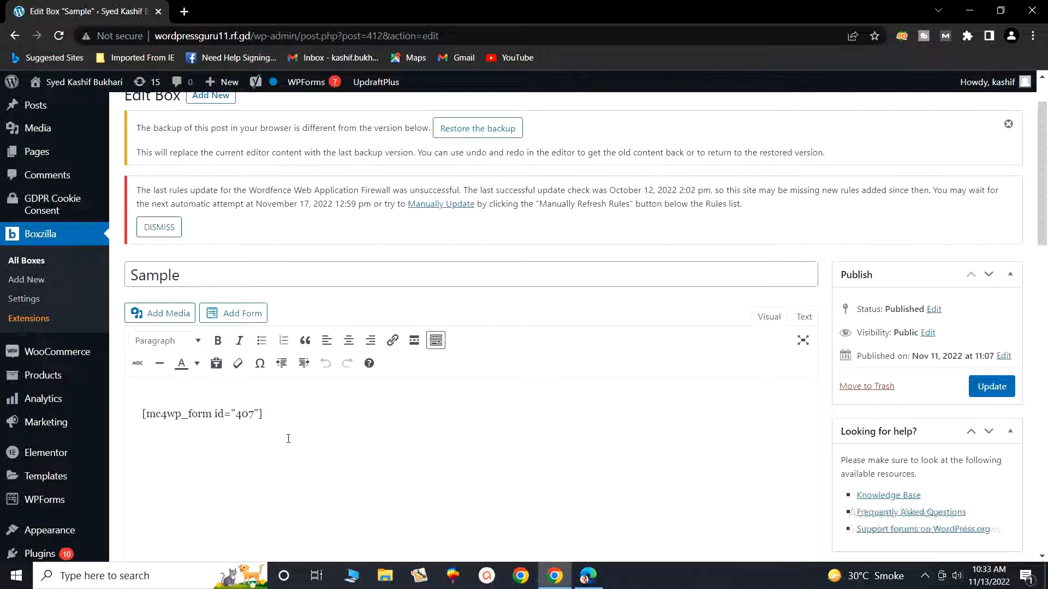
scroll(288, 439, "down", 2)
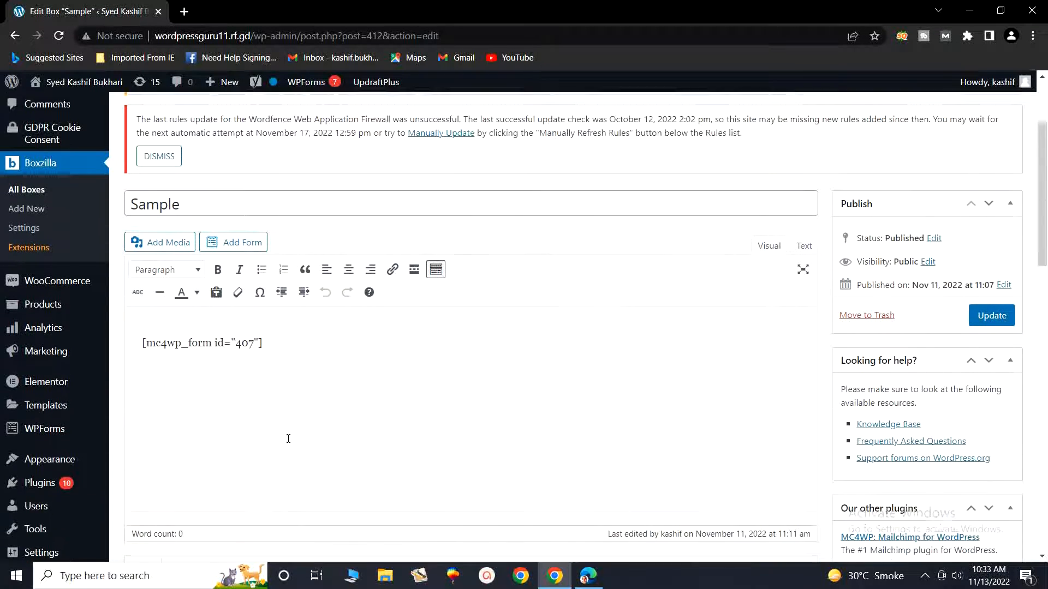
- Set the box's text color to black (#000000) and its box width to 340 px
scroll(288, 439, "down", 5)
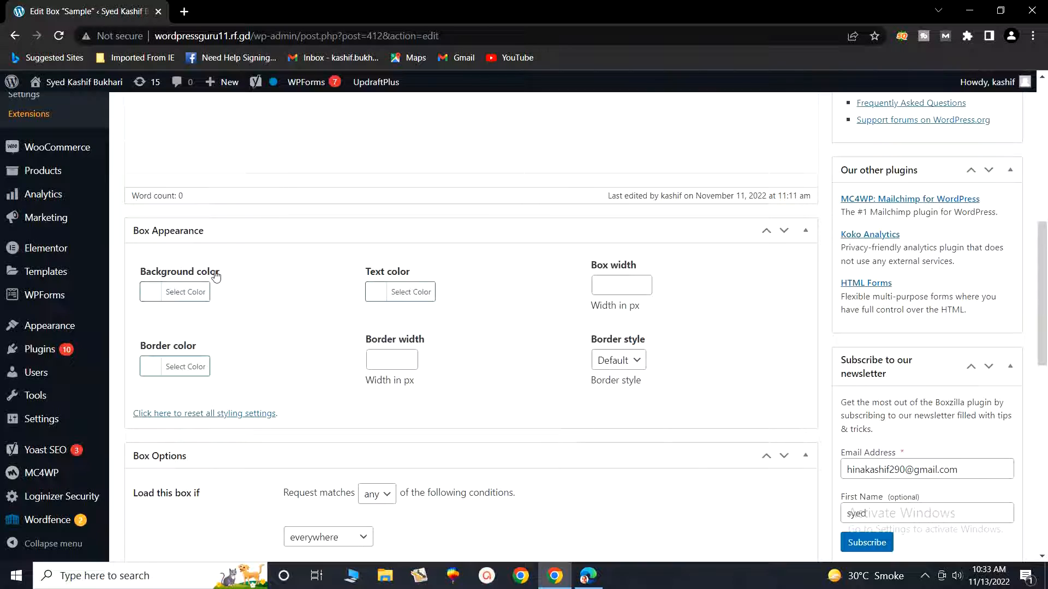
left_click(184, 298)
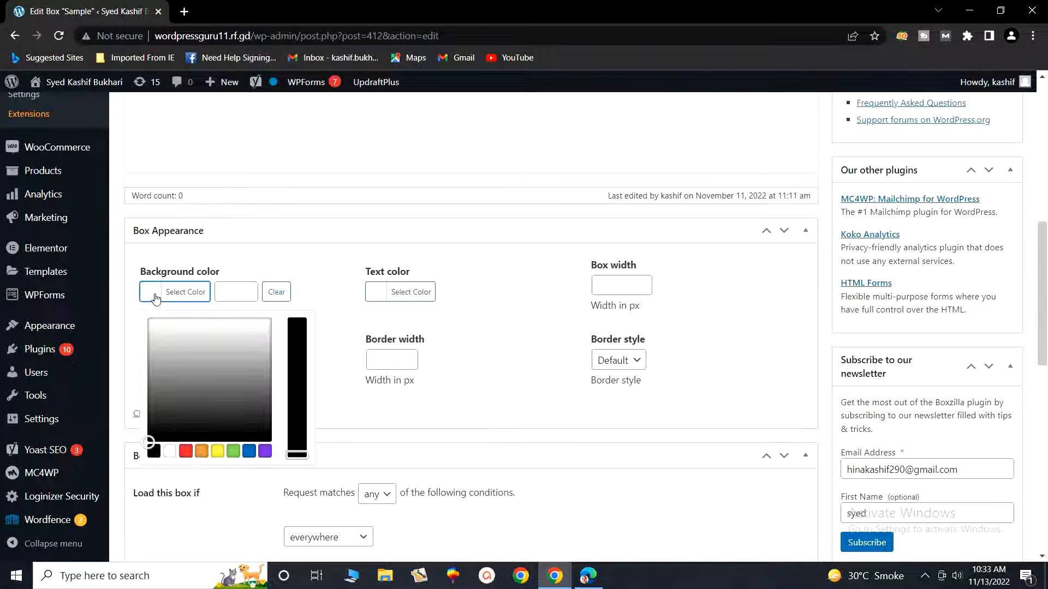
left_click(345, 412)
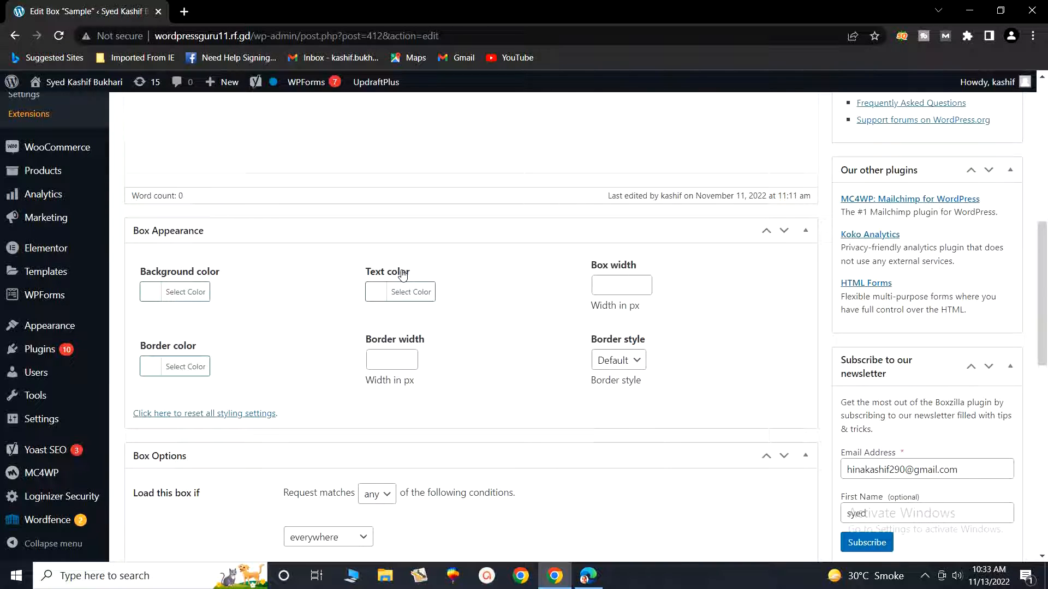
left_click(399, 292)
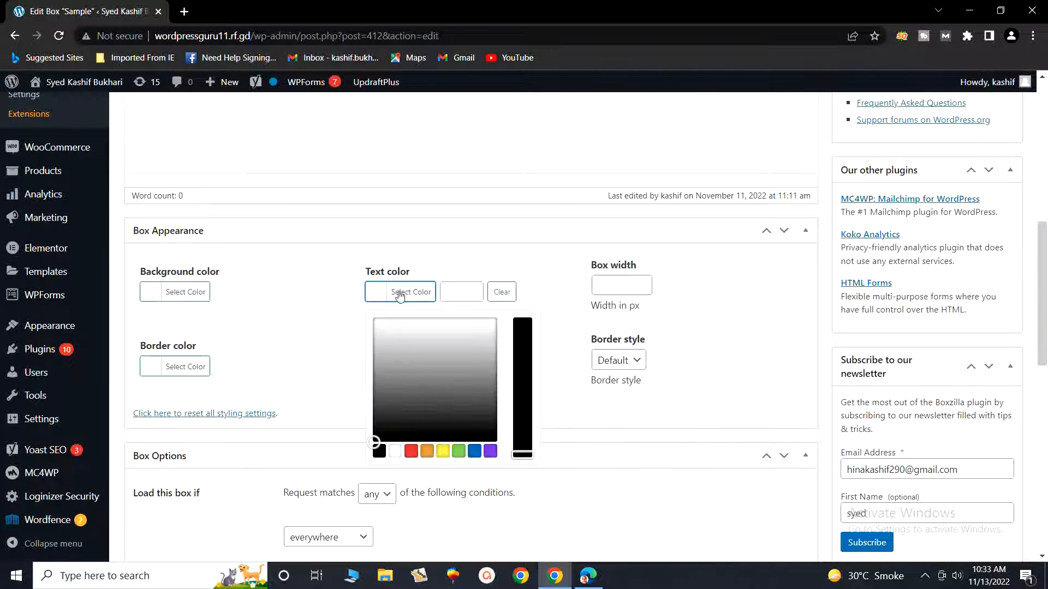
left_click(381, 451)
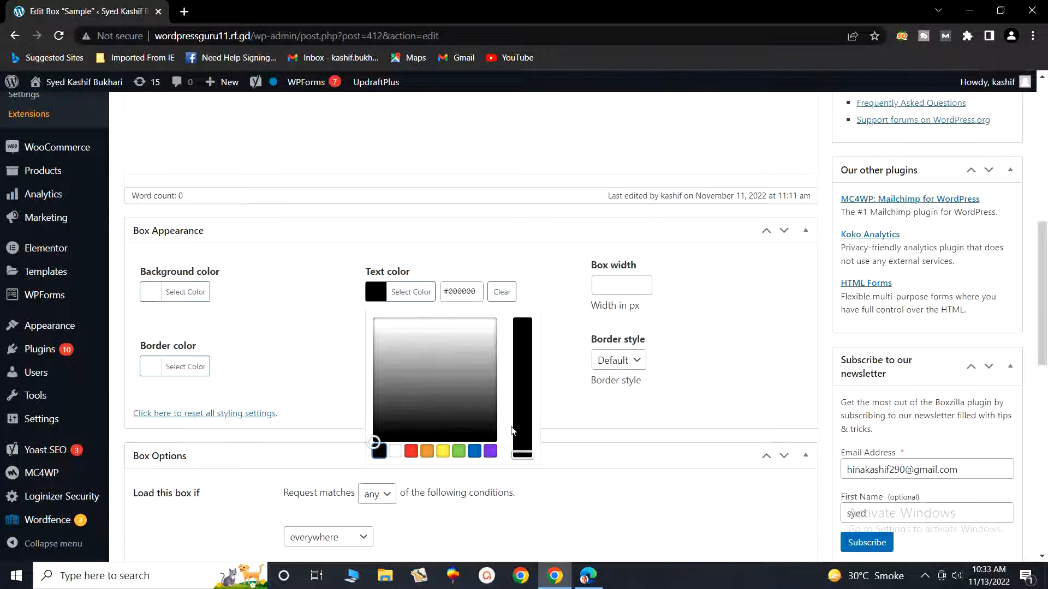
left_click(567, 422)
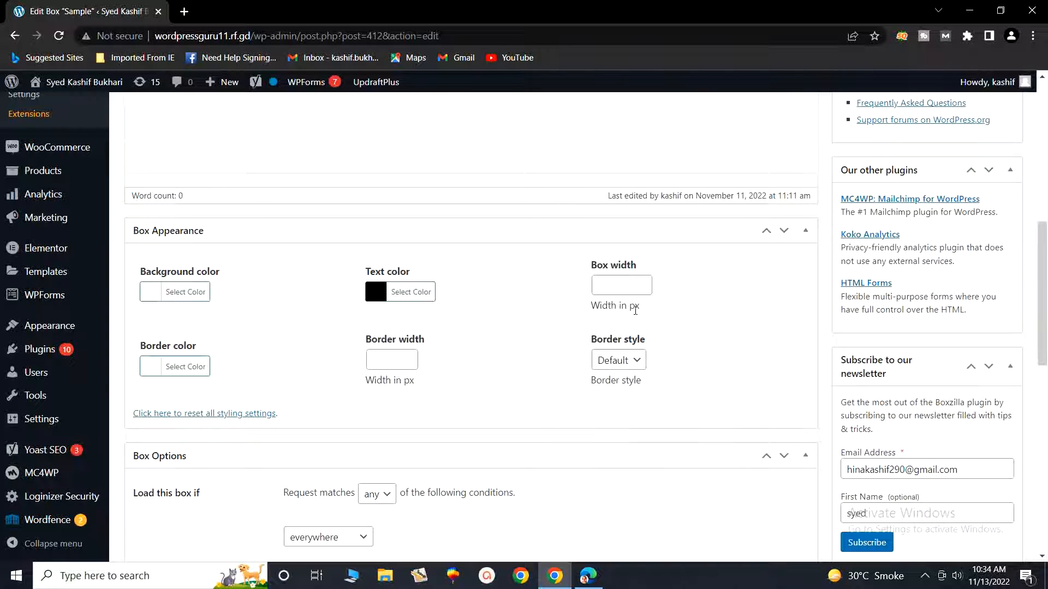
left_click(628, 288)
type("340")
- Set the box's border color to the saturated green #59d600
left_click(181, 370)
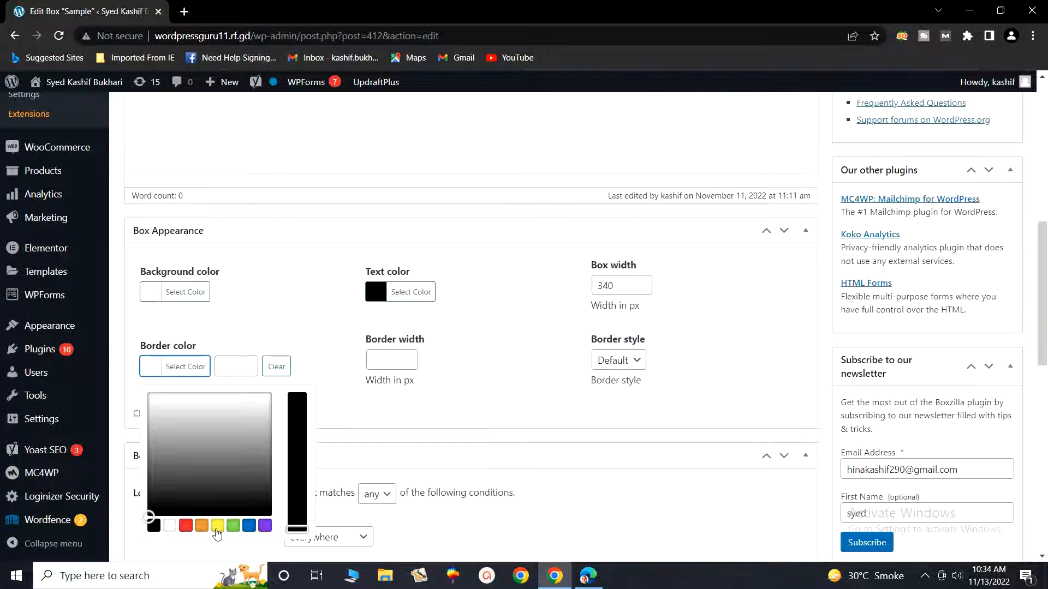
left_click(233, 526)
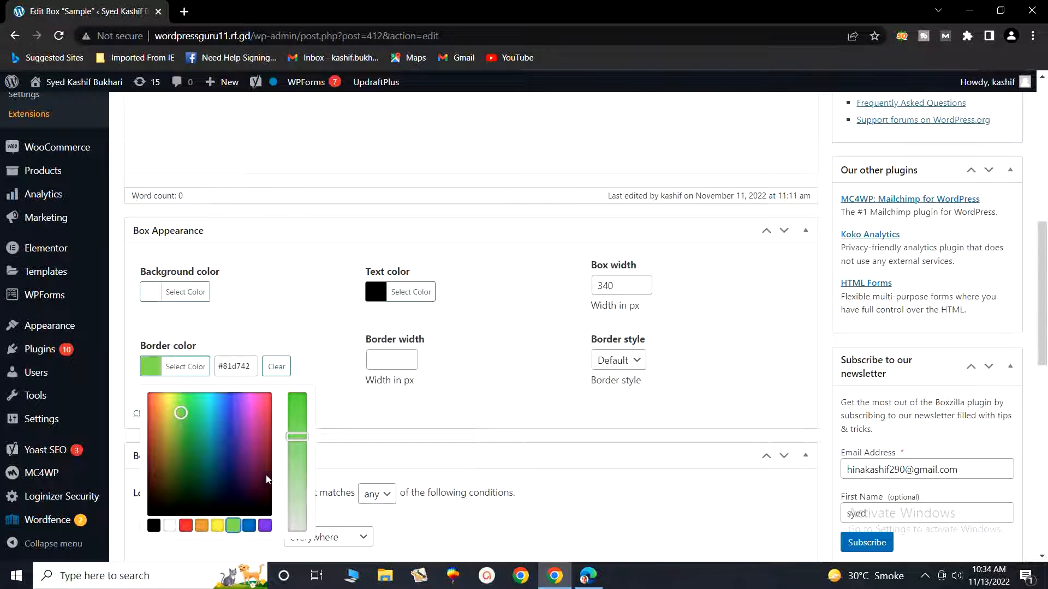
left_click_drag(301, 436, 299, 394)
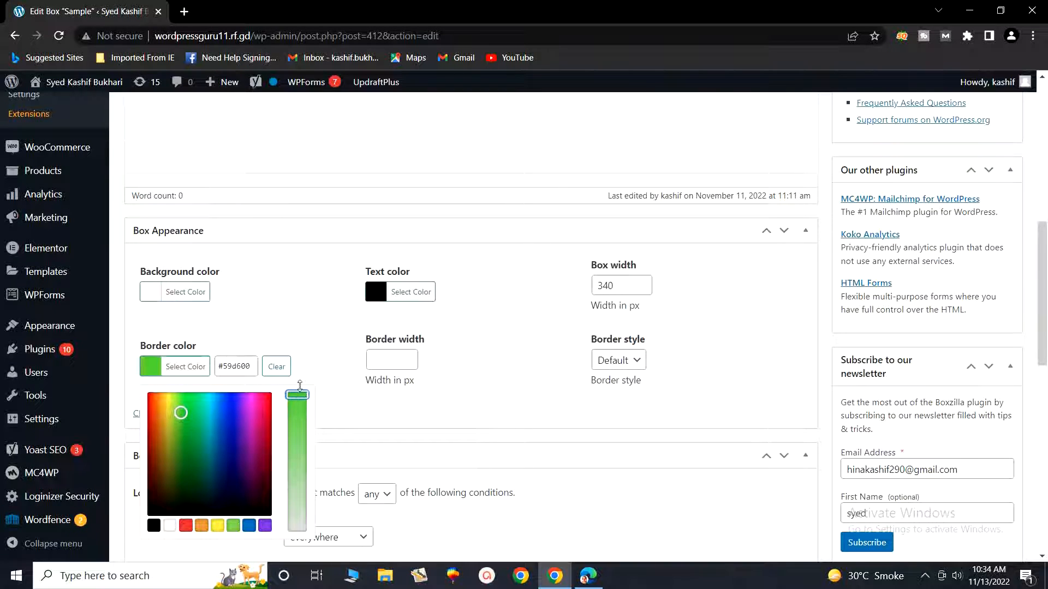
left_click(327, 341)
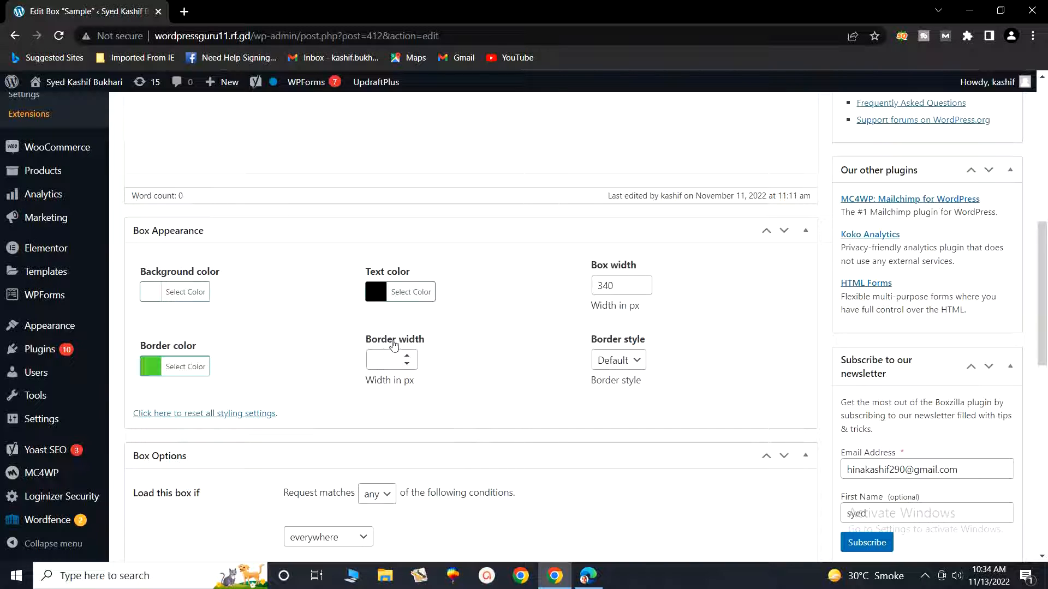
- Give the box a border width of 4 px and the Dashed border style
left_click(388, 357)
type("4")
left_click(640, 361)
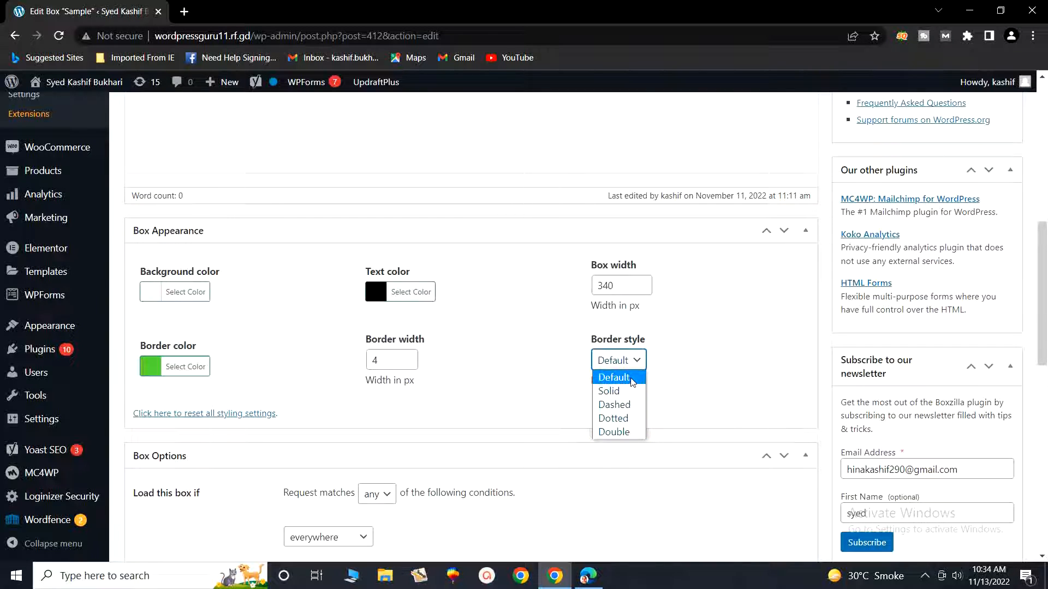
left_click(629, 408)
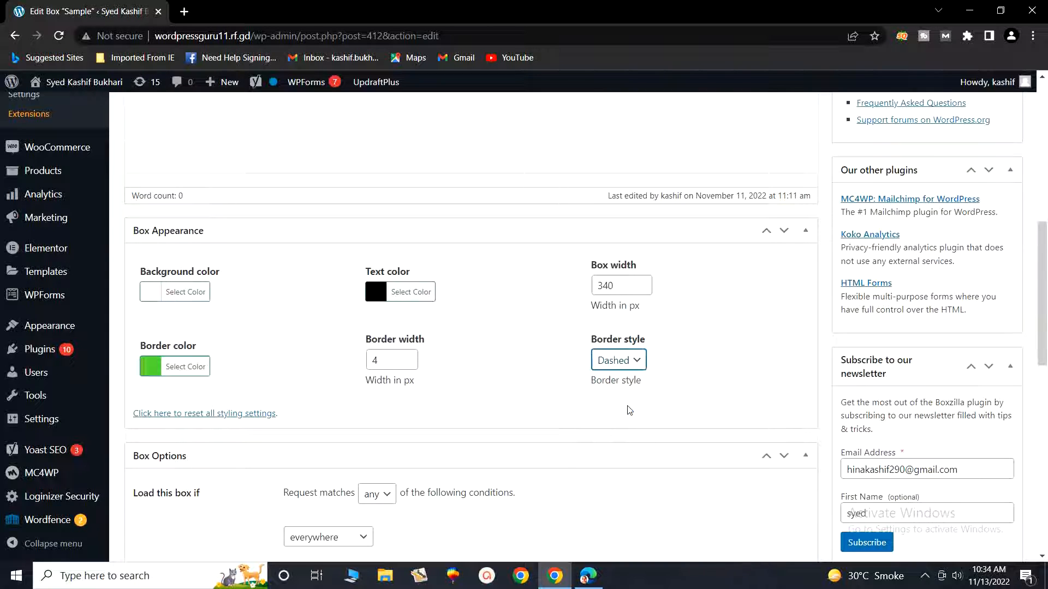
scroll(456, 399, "up", 6)
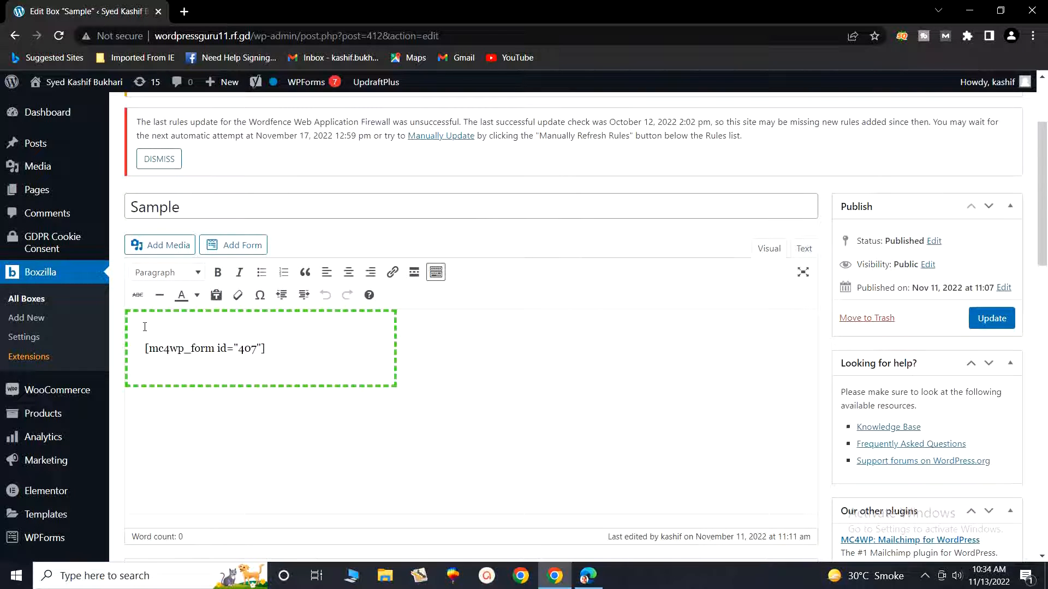
- Center the [mc4wp_form id="407"] shortcode in the box content and make it bold
scroll(164, 338, "down", 1)
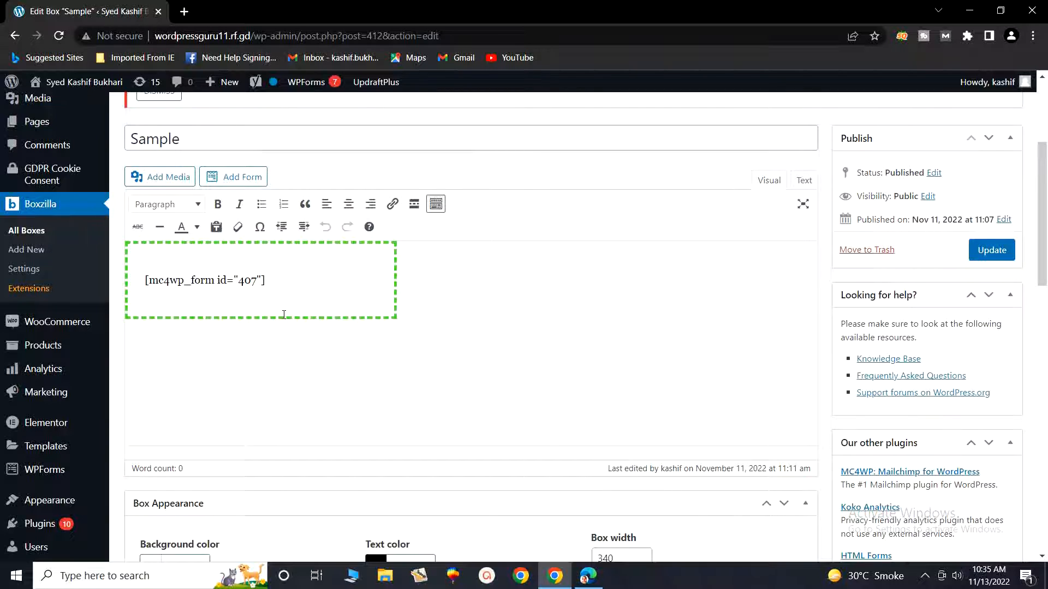
double_click(147, 281)
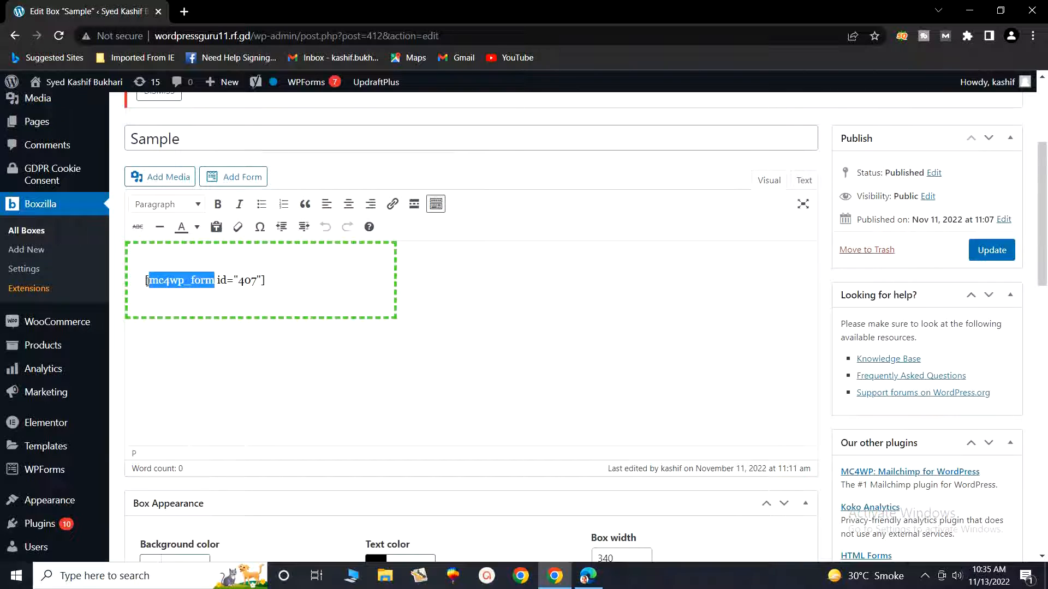
left_click(147, 281)
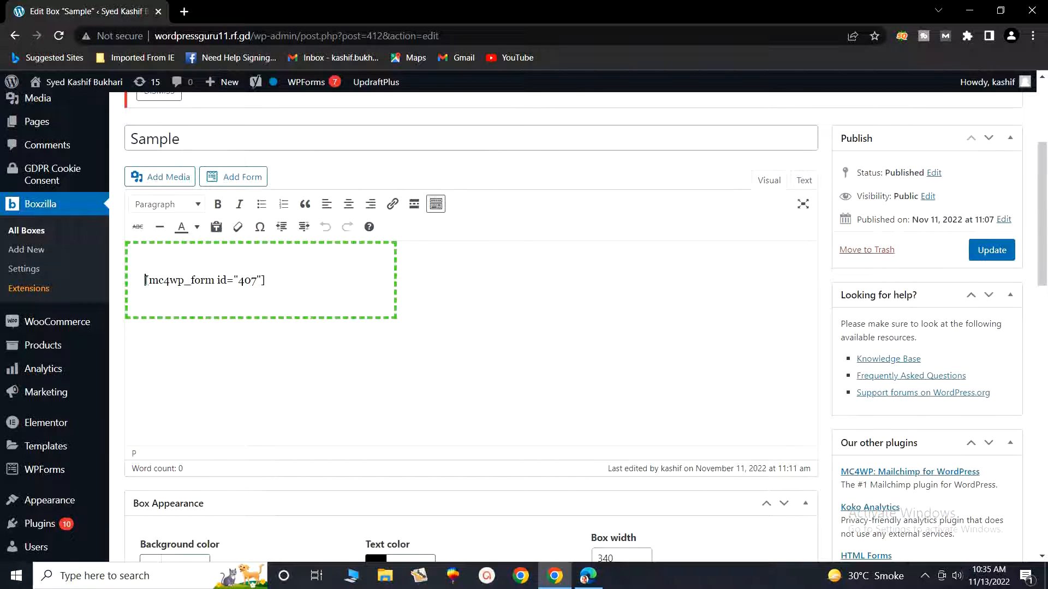
left_click(349, 207)
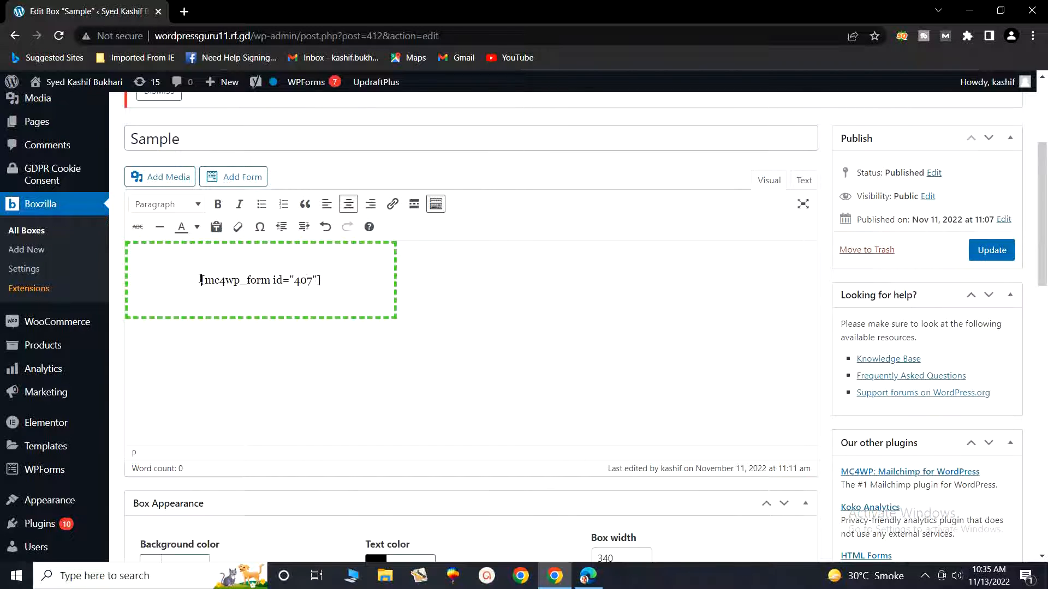
left_click_drag(203, 281, 323, 279)
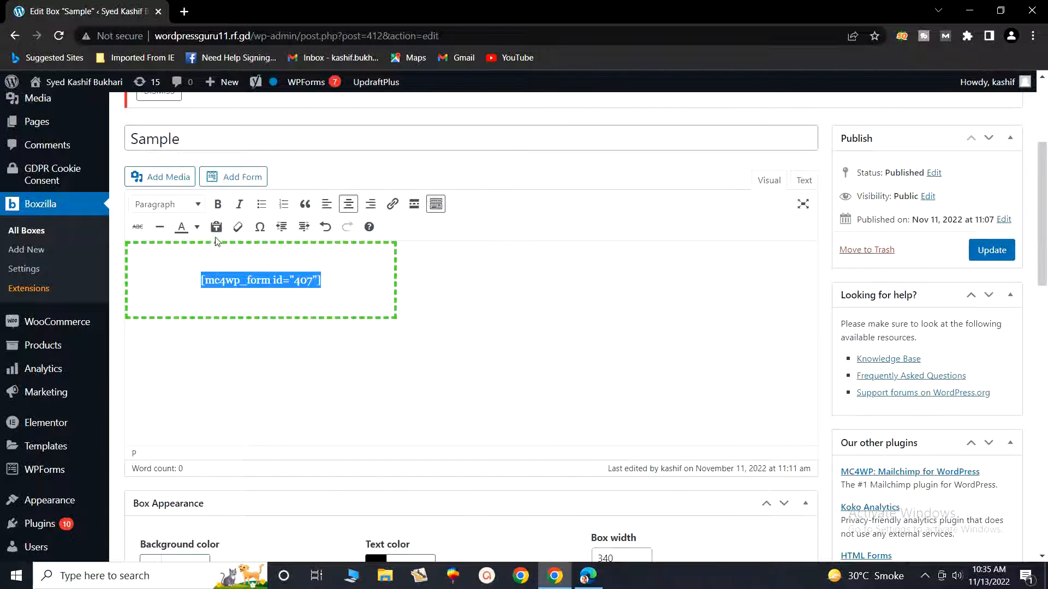
left_click(217, 206)
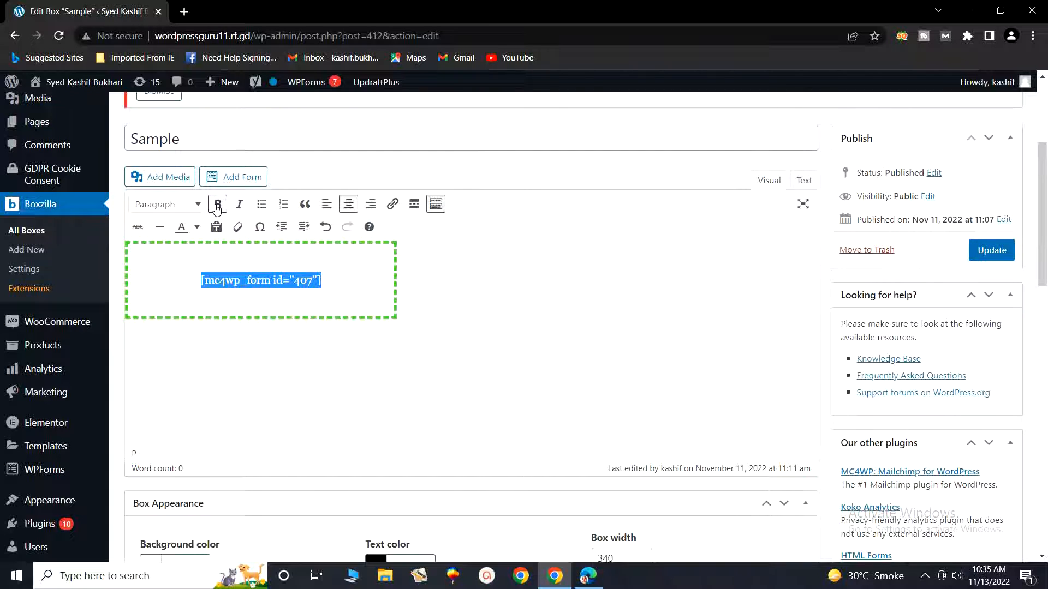
left_click(234, 265)
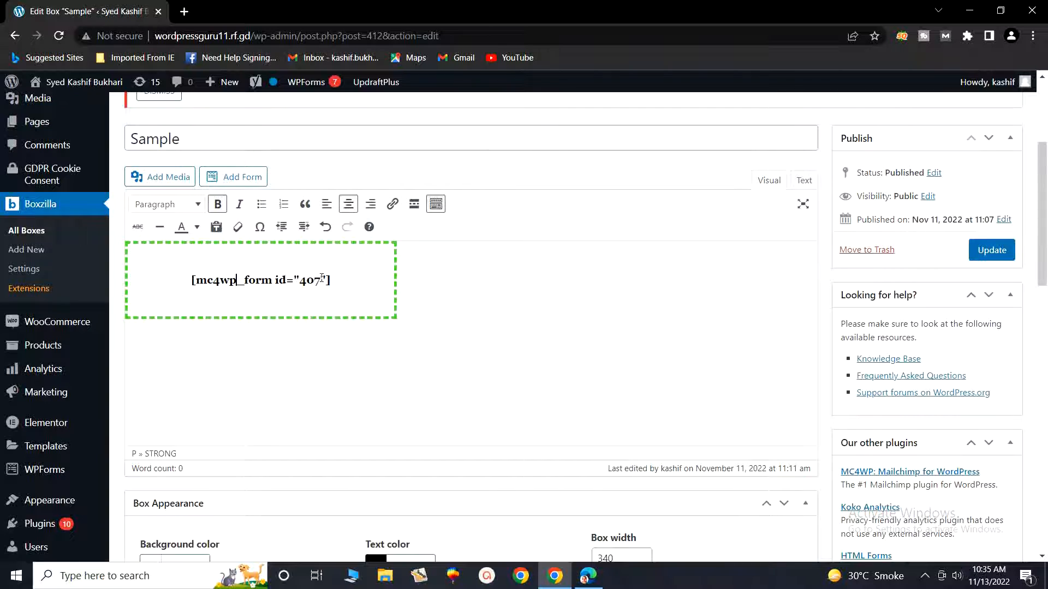
- Insert an empty line above the form shortcode and place the cursor in it
left_click(191, 282)
key("Return")
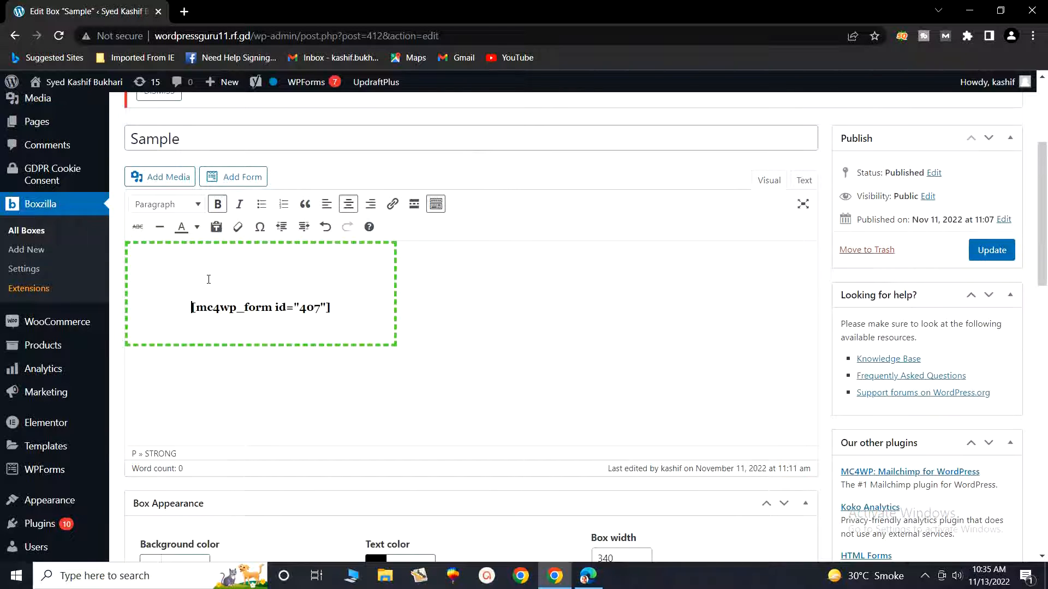
left_click(208, 268)
- Switch to the E-Mail Marketing PDF in Edge, view the lead magnet ideas slide full screen, and return to the box editor in Chrome
left_click(588, 576)
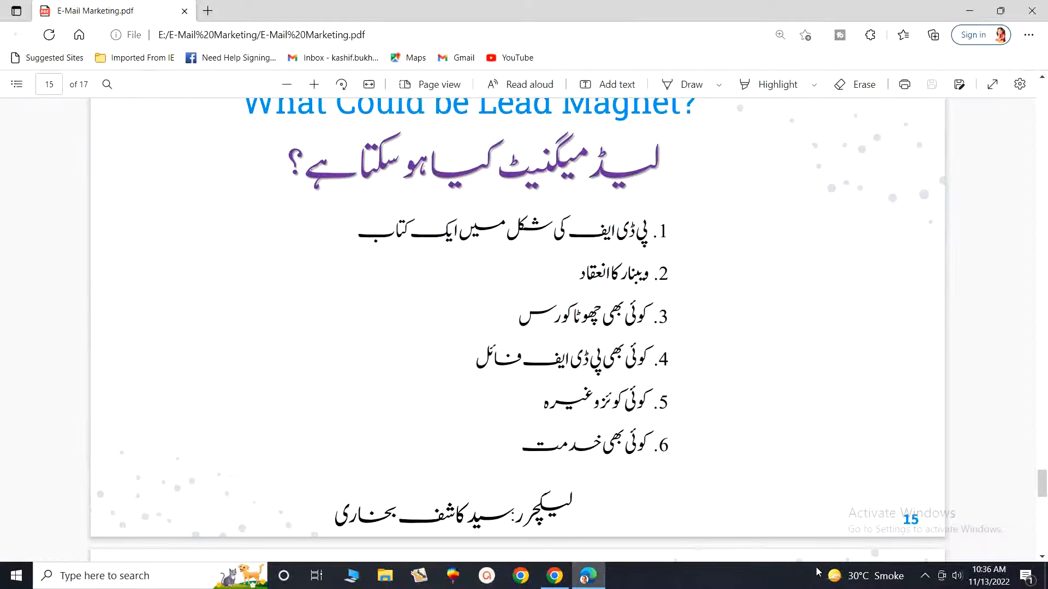
left_click(994, 85)
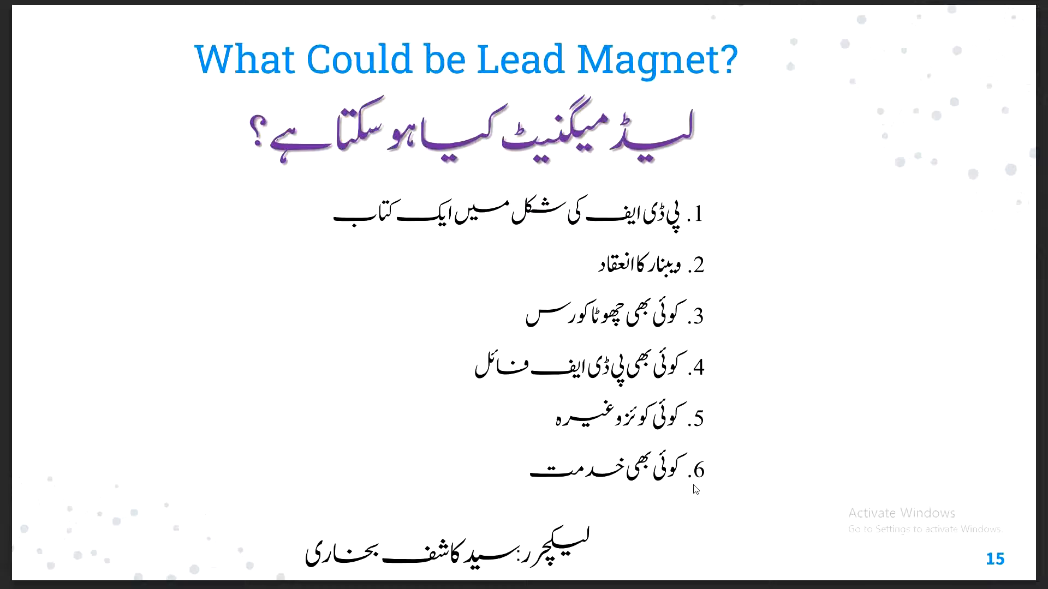
key("Escape")
left_click(555, 579)
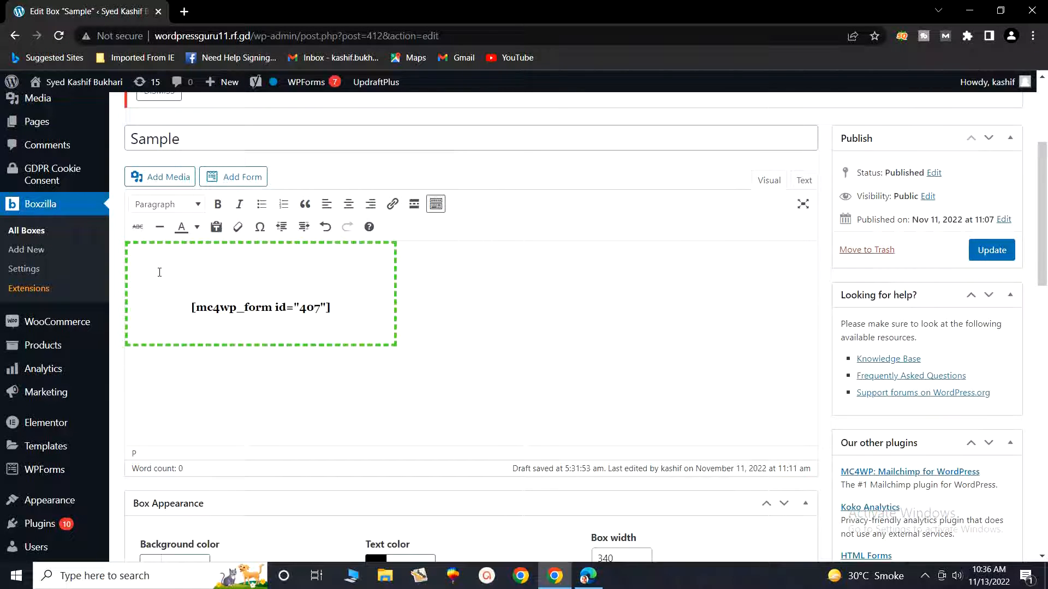
left_click(170, 182)
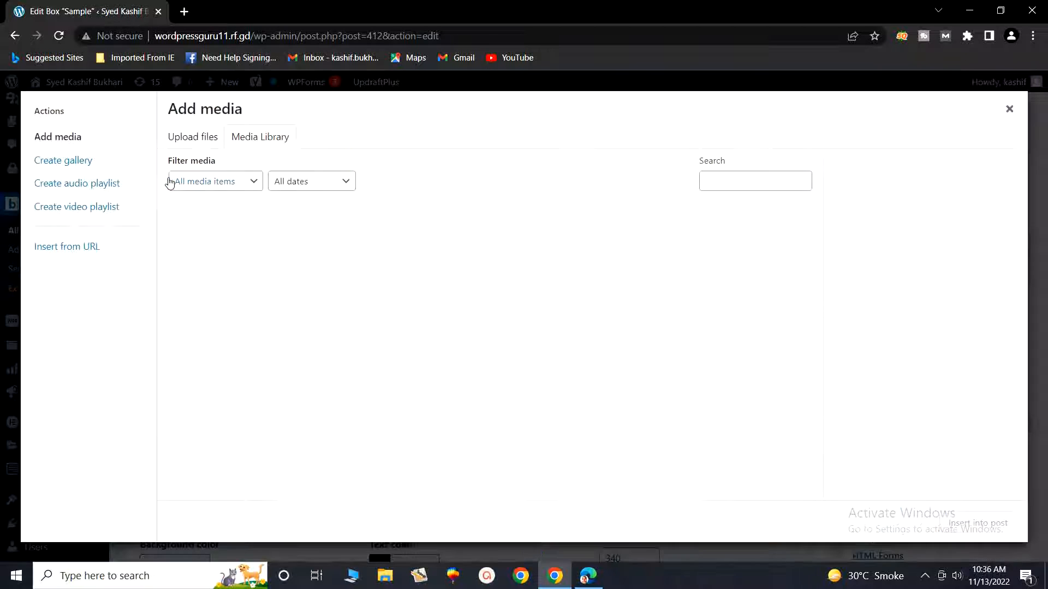
left_click(181, 143)
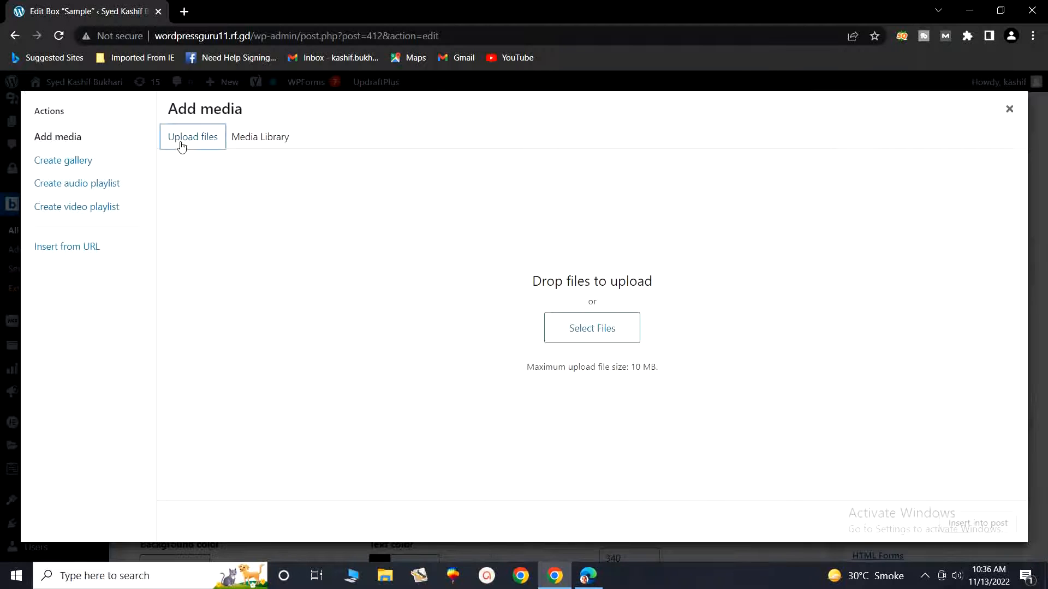
left_click(587, 329)
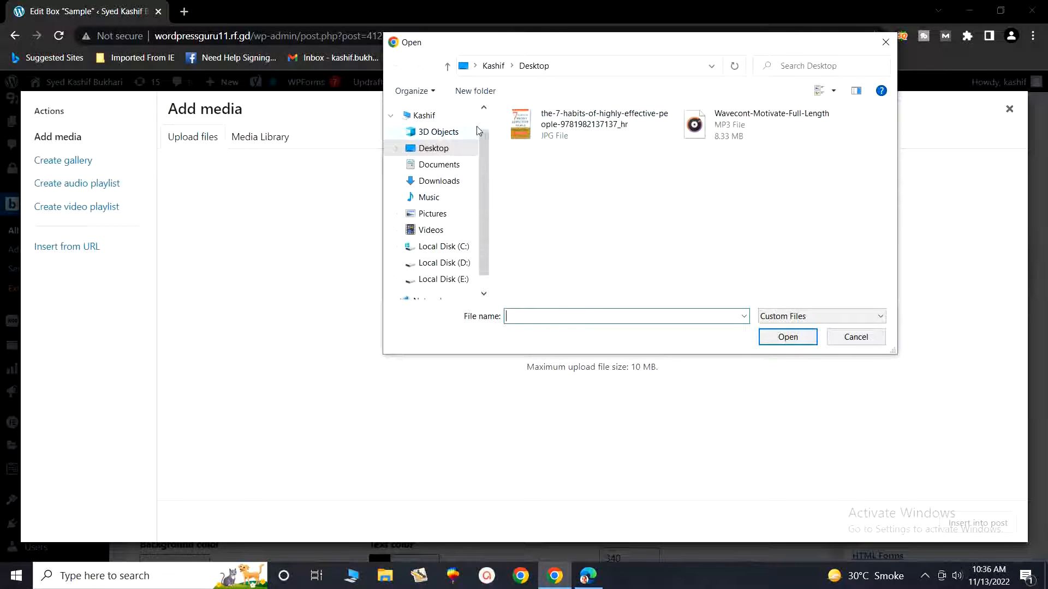
left_click(541, 127)
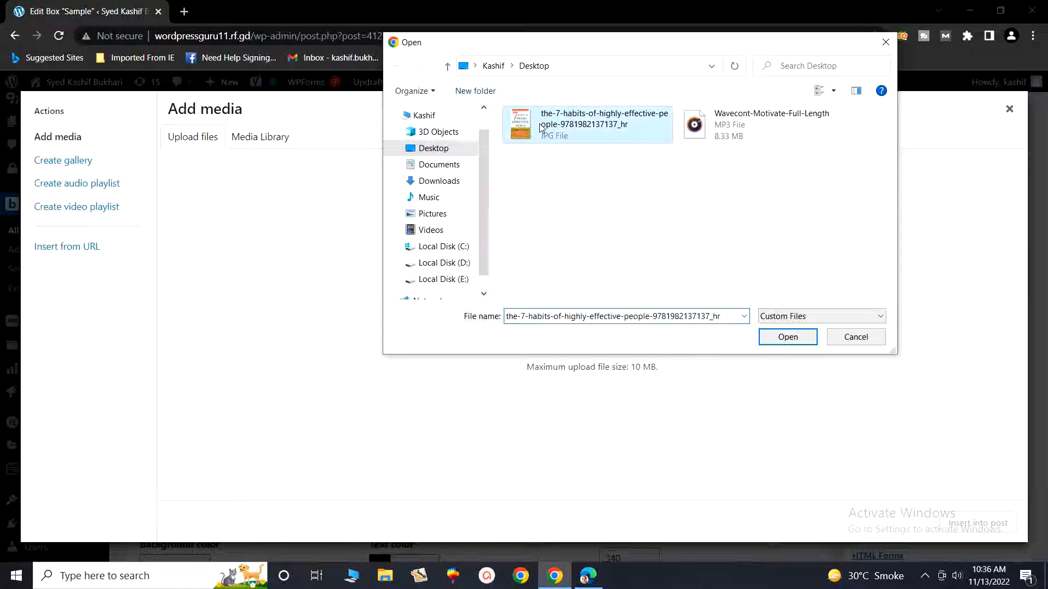
left_click(787, 337)
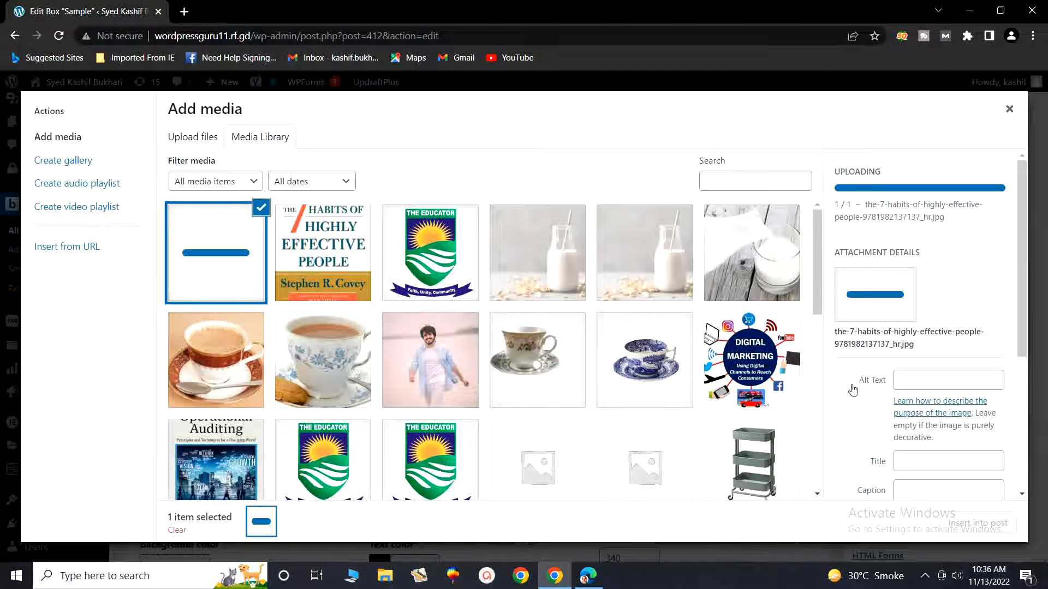
- Insert the uploaded book cover into the box content above the form shortcode and center it
scroll(931, 425, "down", 3)
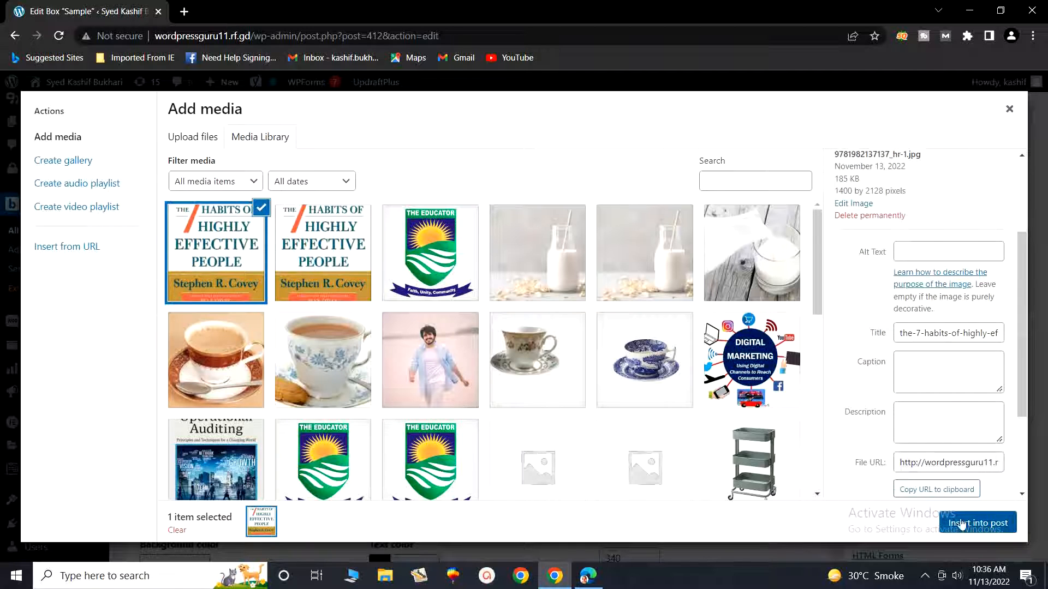
left_click(992, 528)
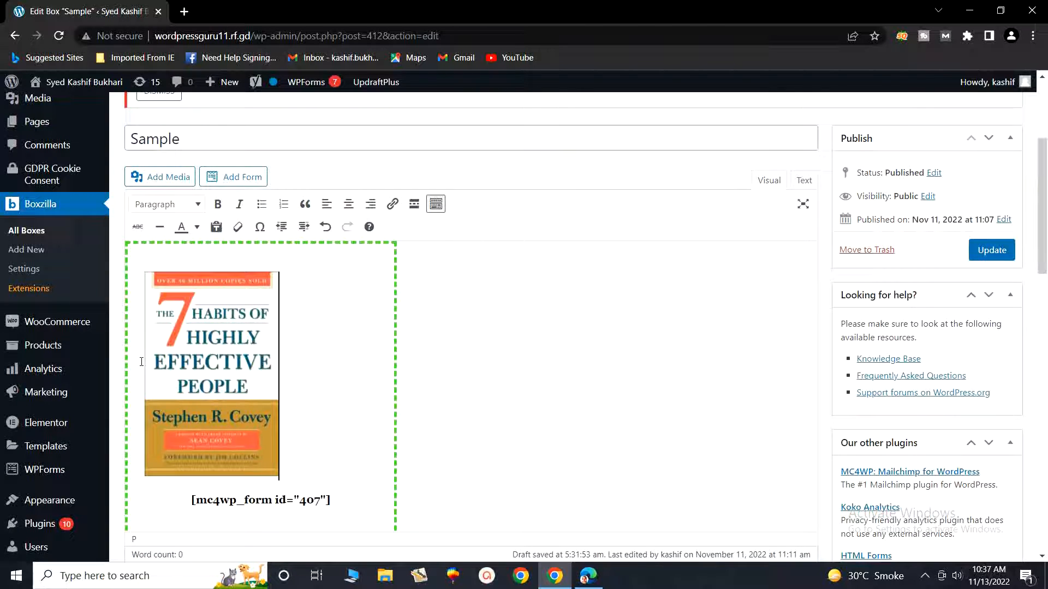
left_click(349, 205)
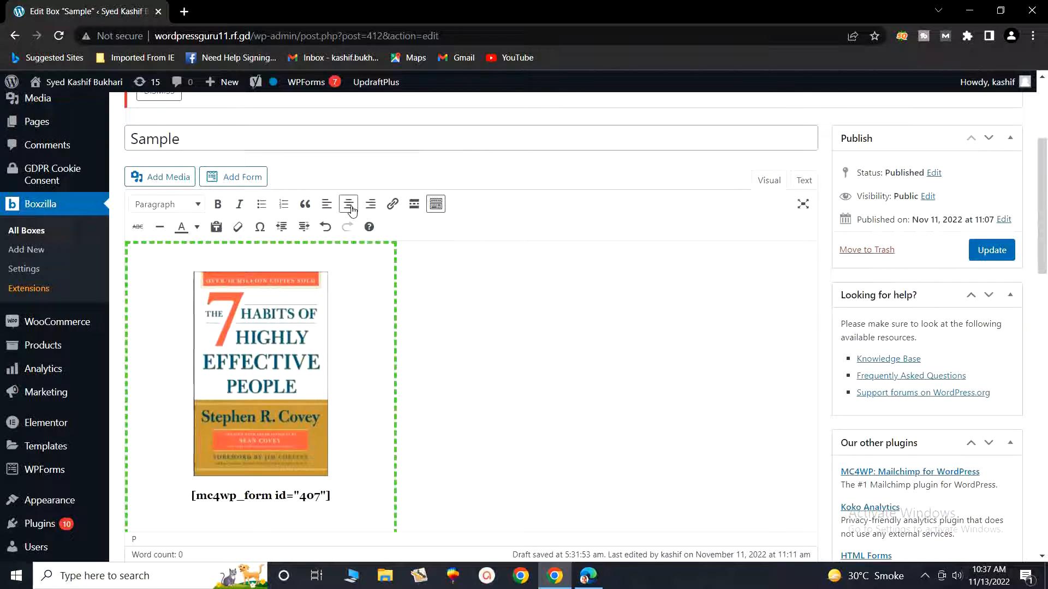
- Add a new line above the book cover reading Free"7 HABITS OF HIGHLY EFFECTIVE PEOPLE"
scroll(352, 212, "down", 1)
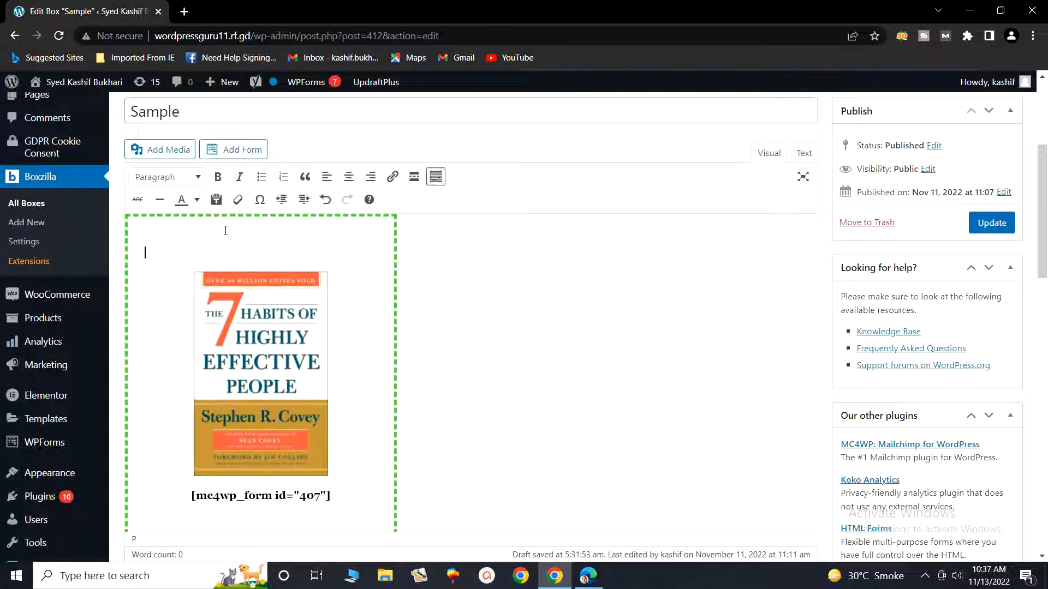
type("F")
type("ree")
type("'")
type("7")
type(" HABITS")
type(" OF HIGHL")
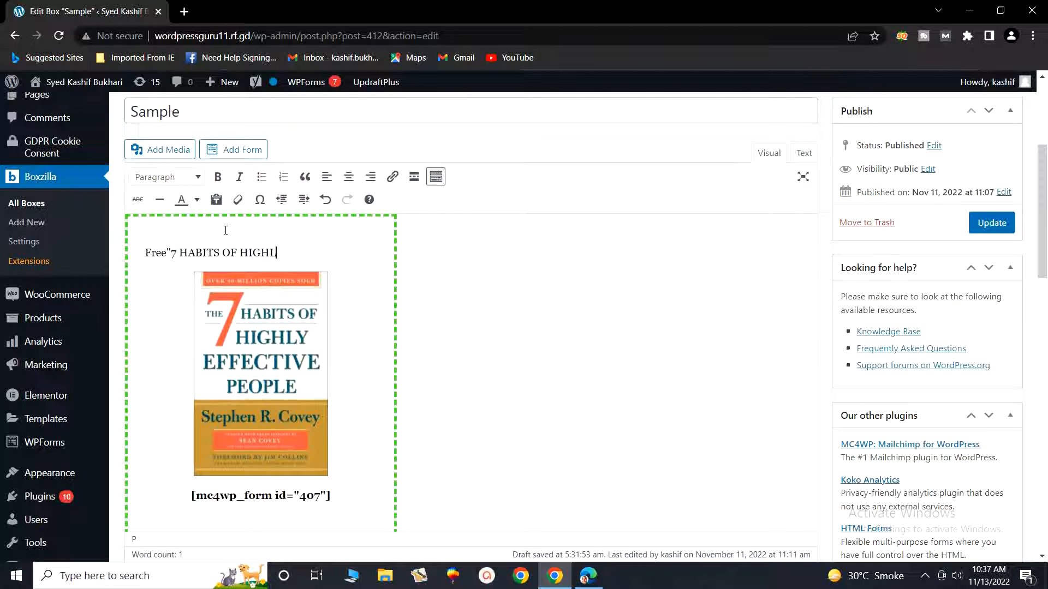
type("Y EFFECTIVE PEOPLE")
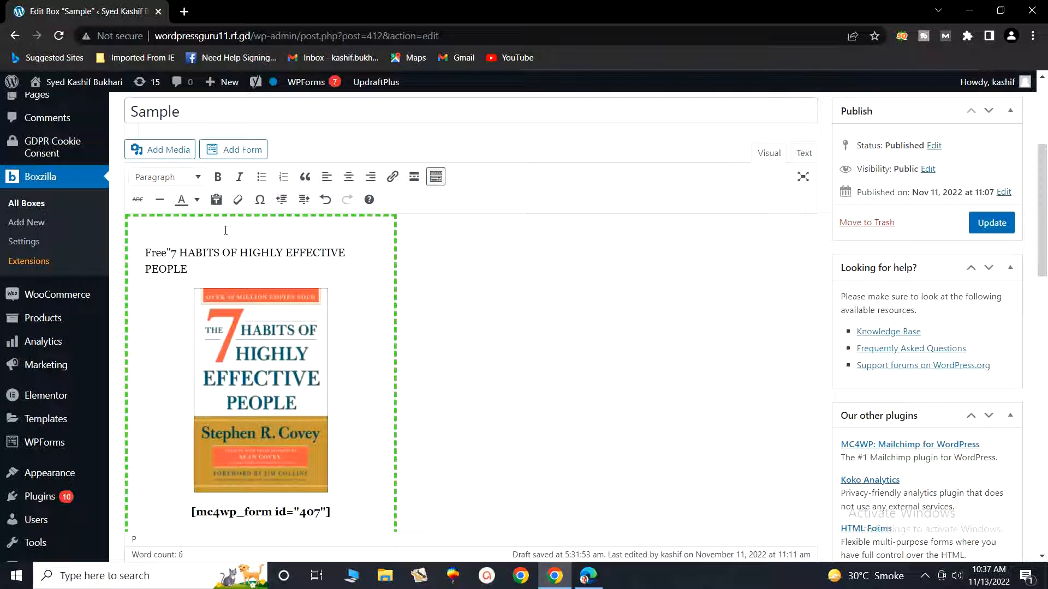
type("\"")
- Center the headline above the book cover
left_click_drag(193, 269, 146, 257)
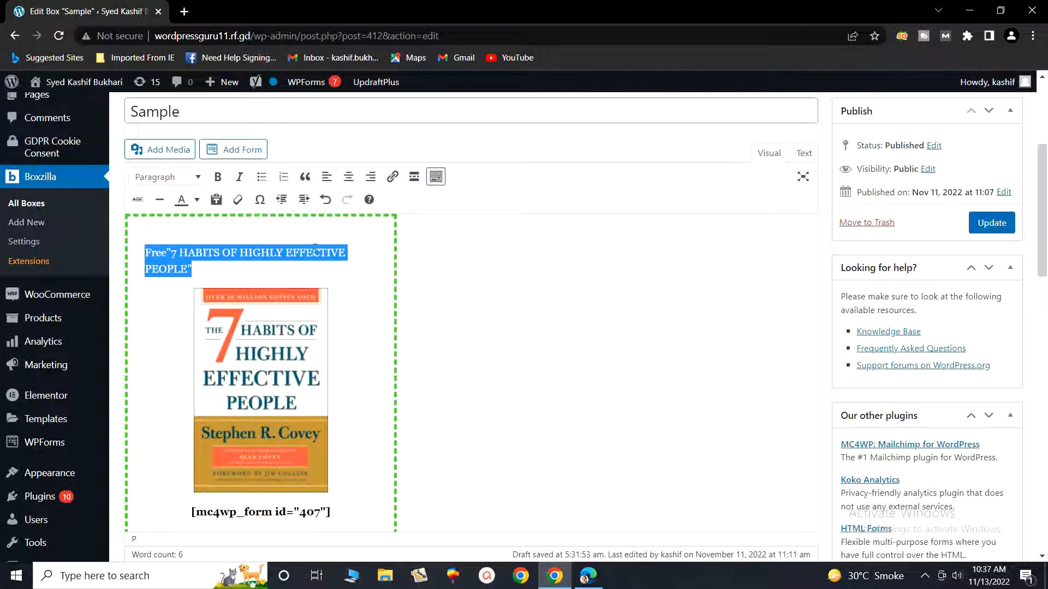
left_click(203, 275)
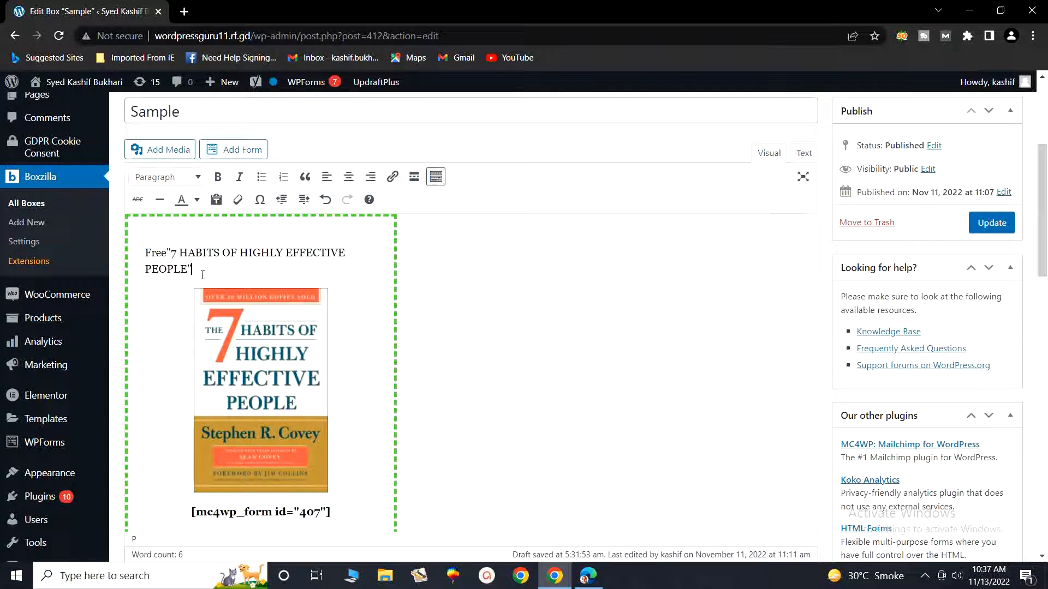
left_click(145, 269)
left_click(349, 178)
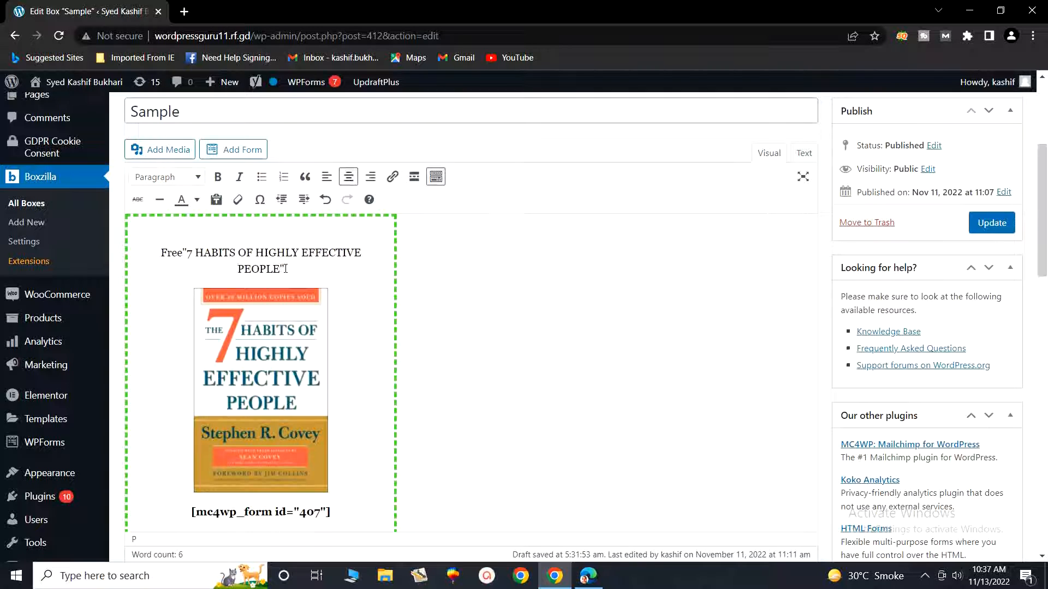
- Make the whole headline above the book cover bold and italic
left_click_drag(285, 269, 163, 254)
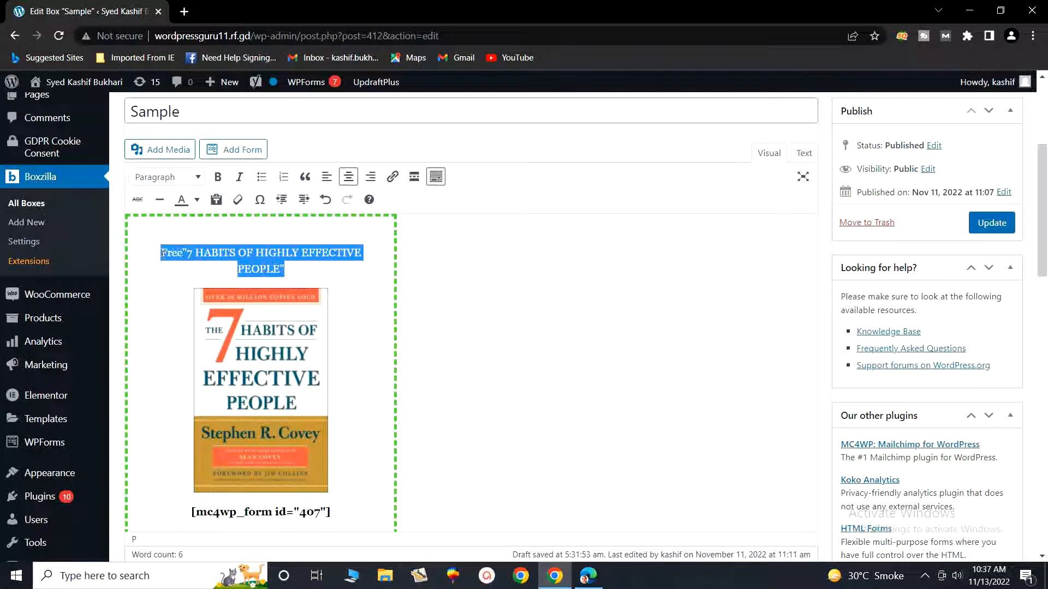
left_click(213, 179)
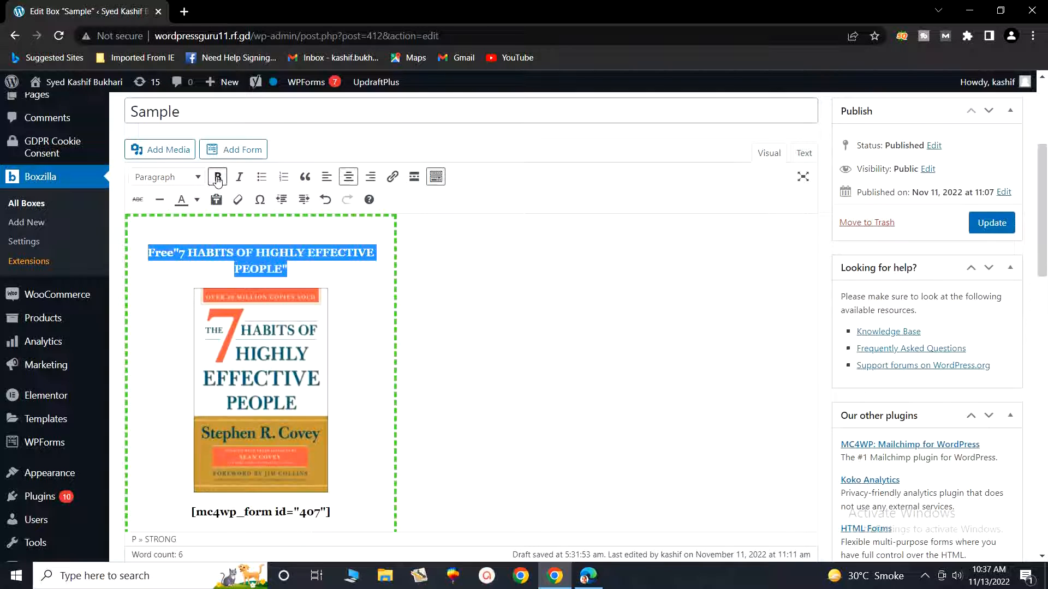
left_click(234, 180)
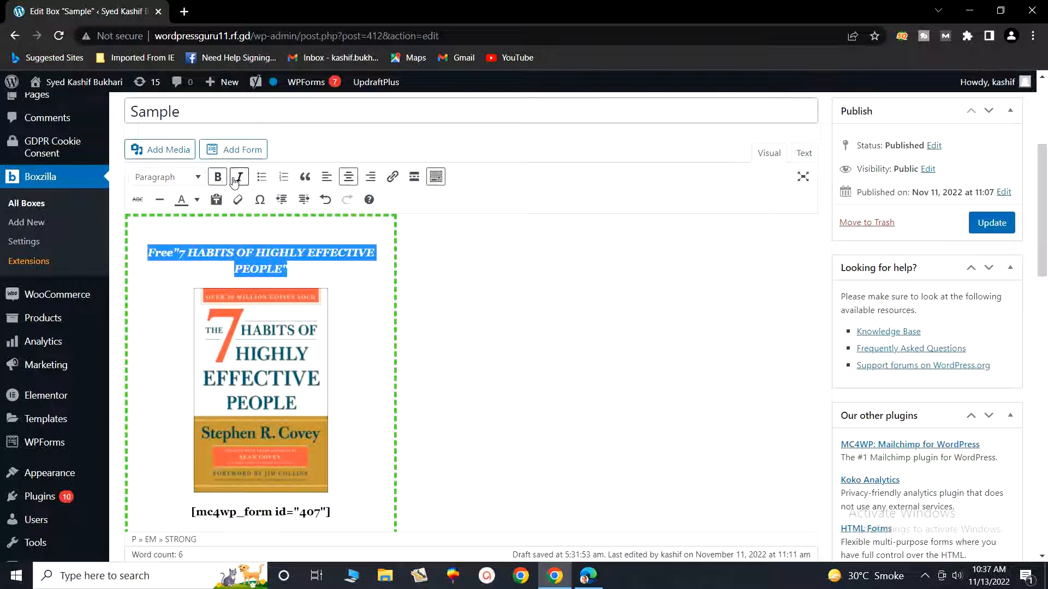
left_click(290, 272)
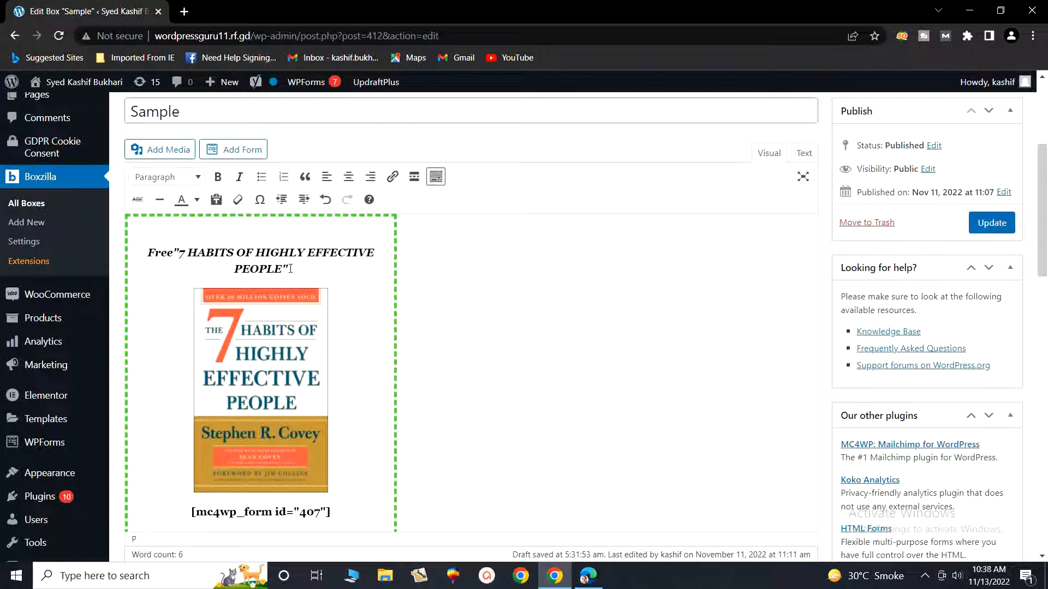
- Change the text color of the whole headline above the book cover to red
left_click_drag(290, 268, 150, 254)
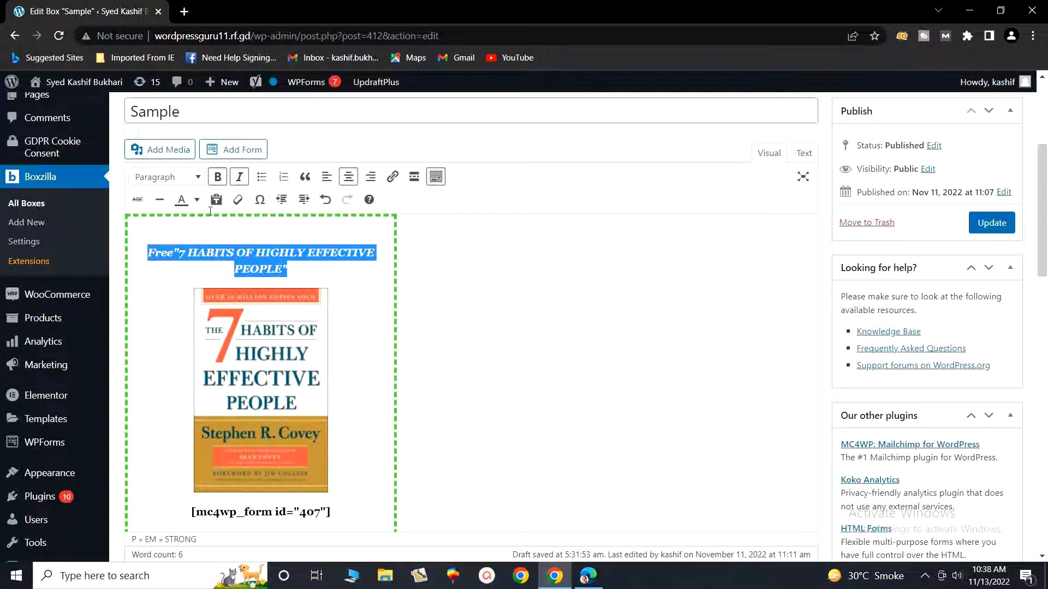
left_click(198, 201)
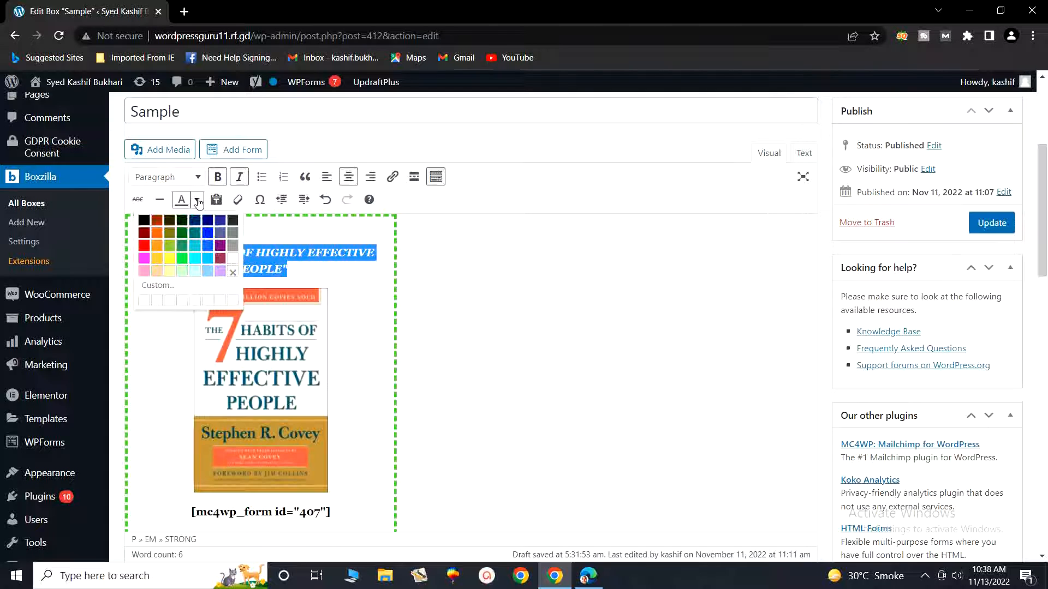
left_click(145, 245)
left_click(320, 280)
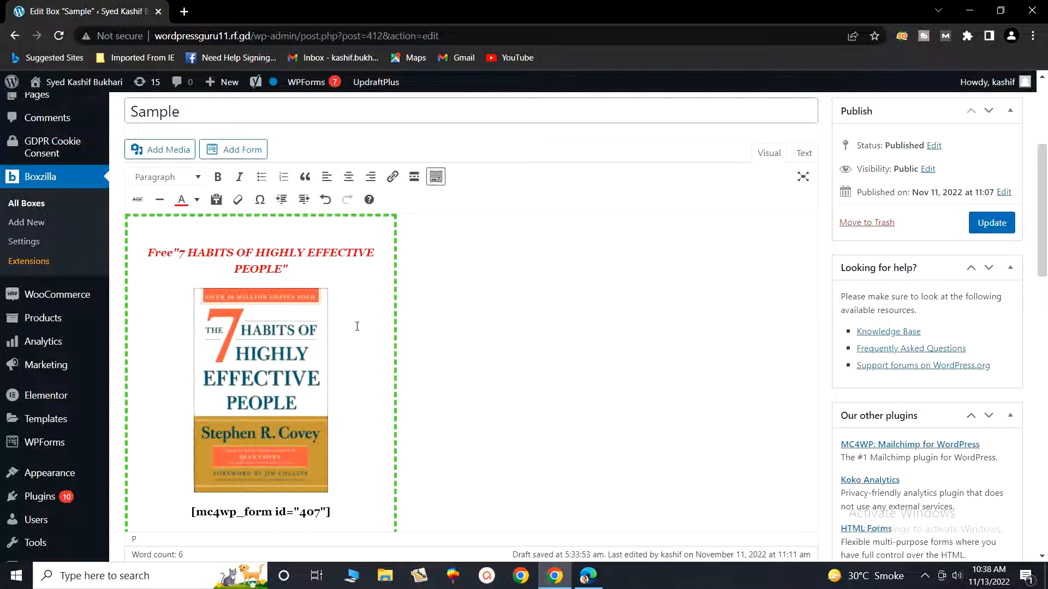
scroll(357, 327, "down", 4)
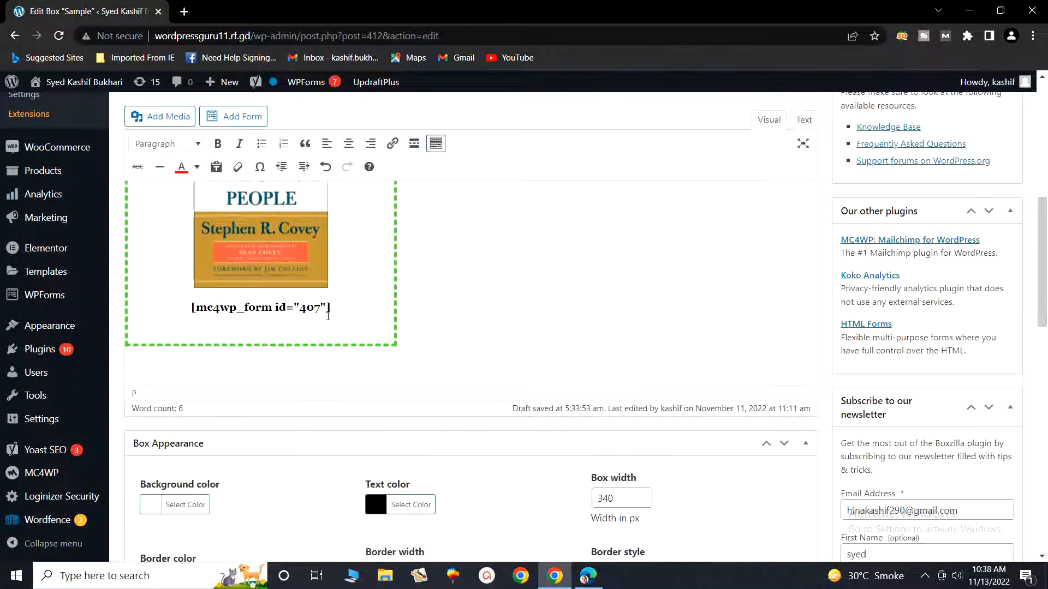
left_click(339, 310)
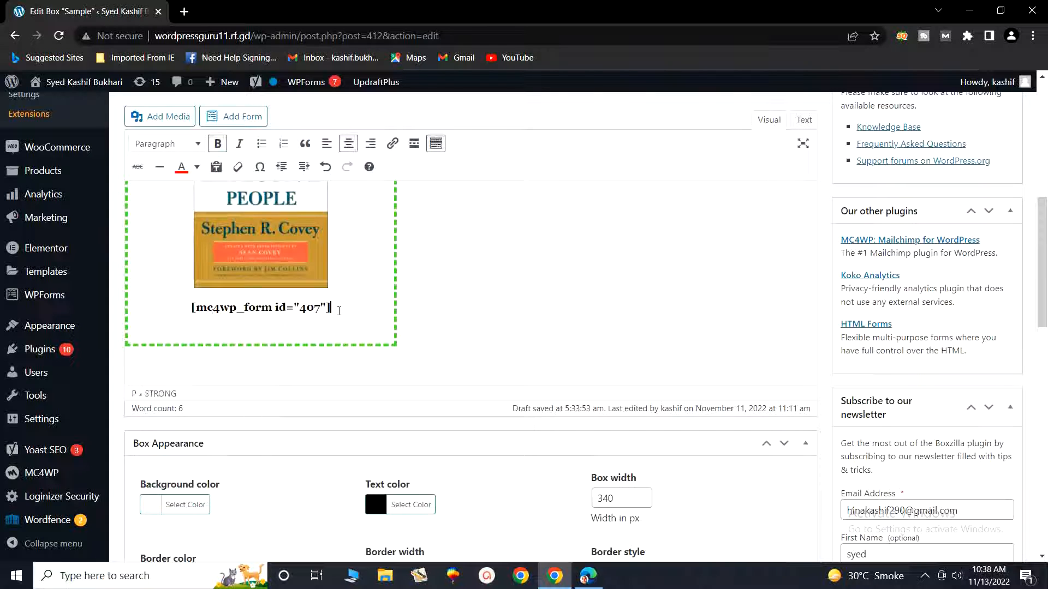
key("Return")
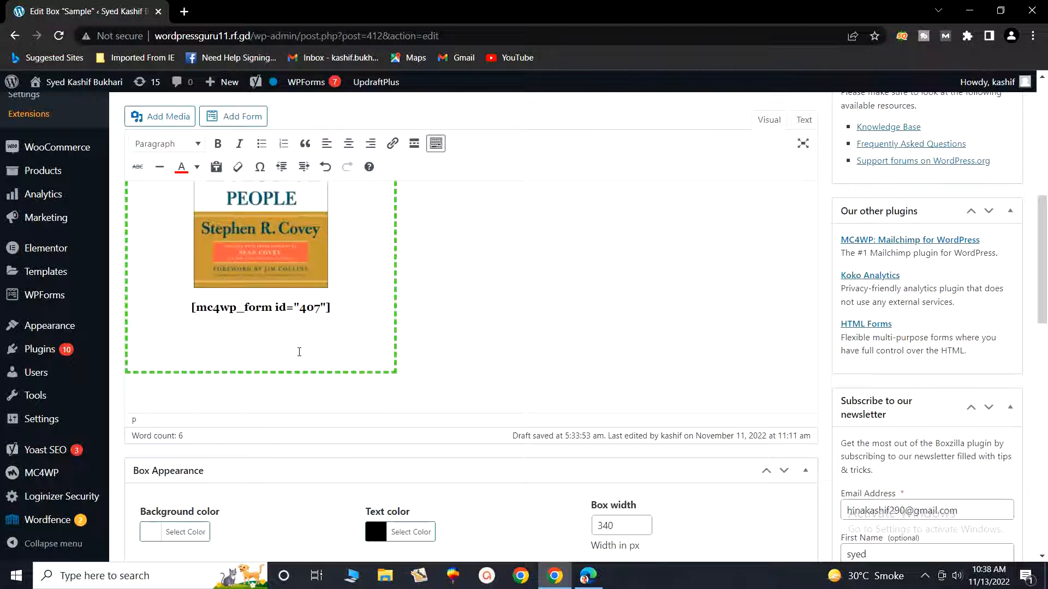
key("BackSpace")
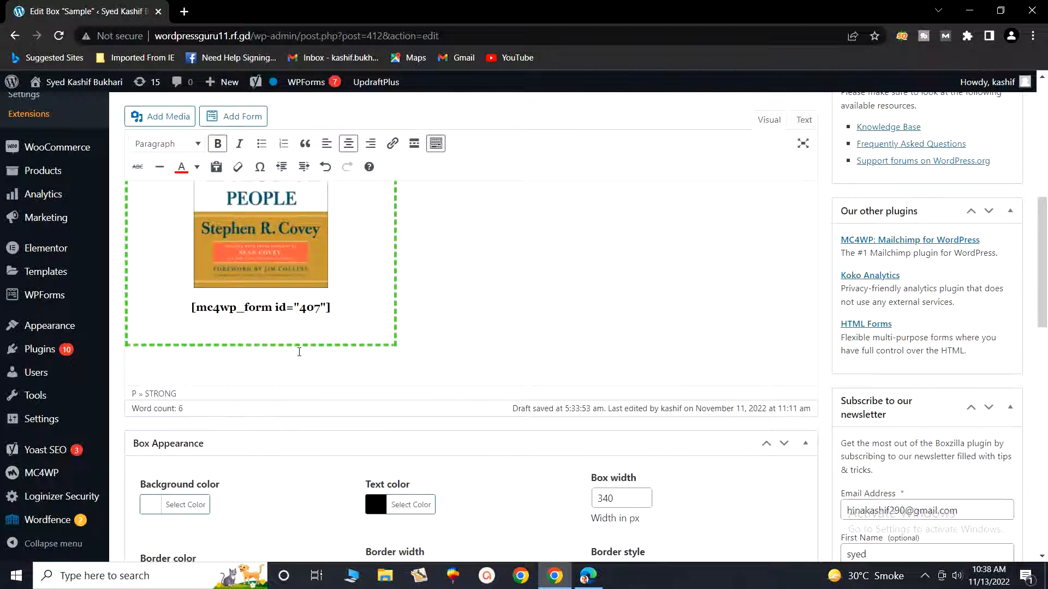
- In the box options, set the box to auto-show after 5 seconds on the page
scroll(299, 352, "up", 5)
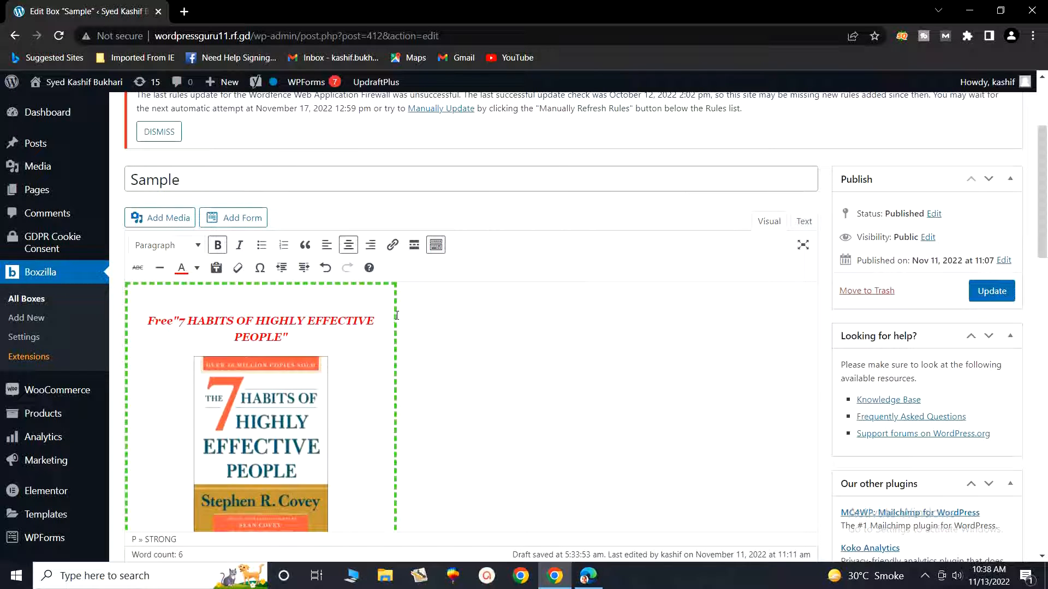
scroll(532, 386, "down", 5)
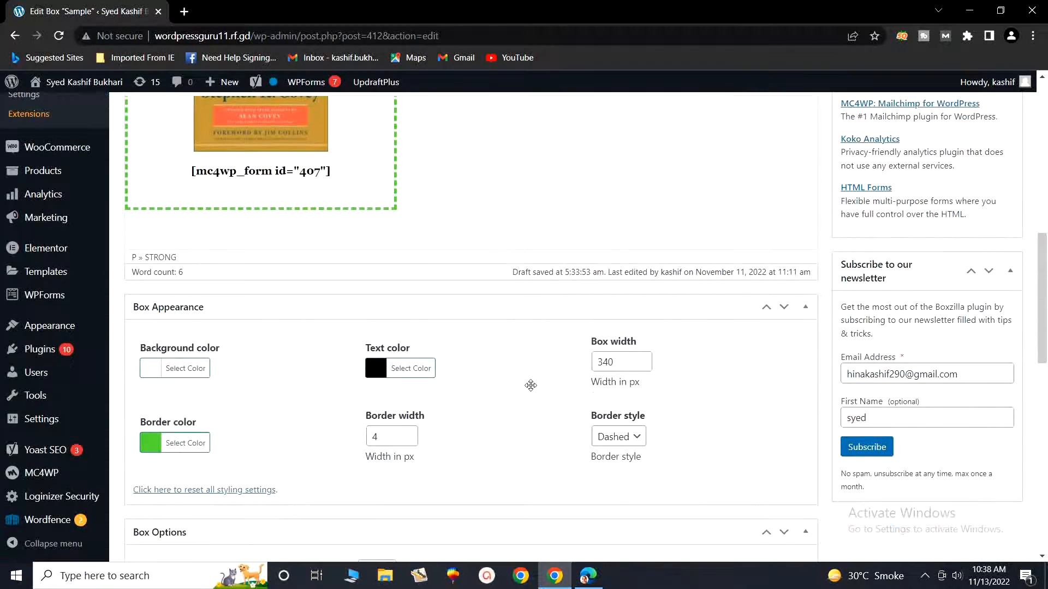
scroll(531, 386, "down", 6)
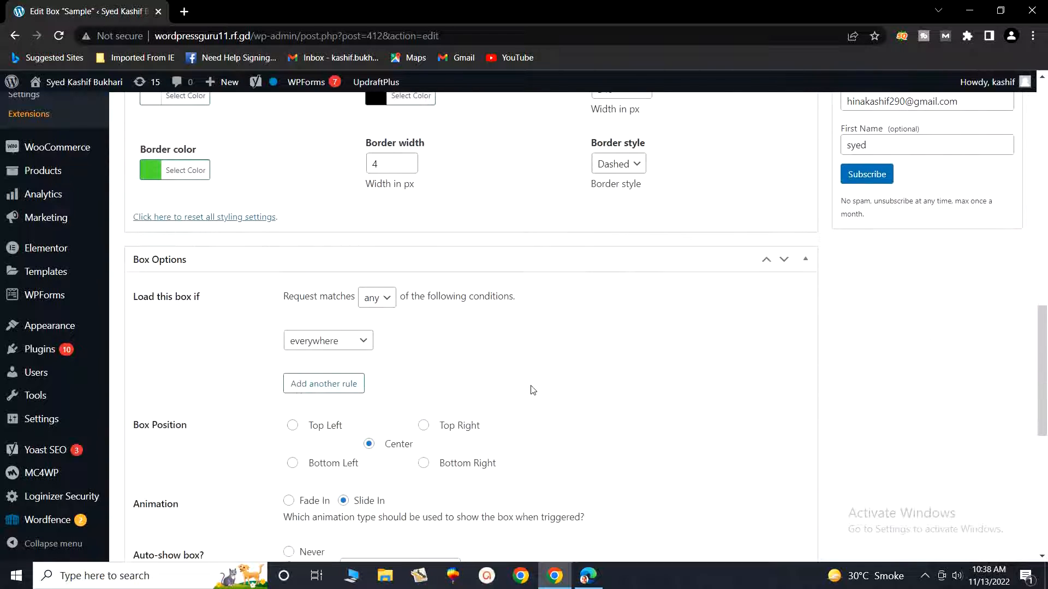
scroll(533, 389, "down", 1)
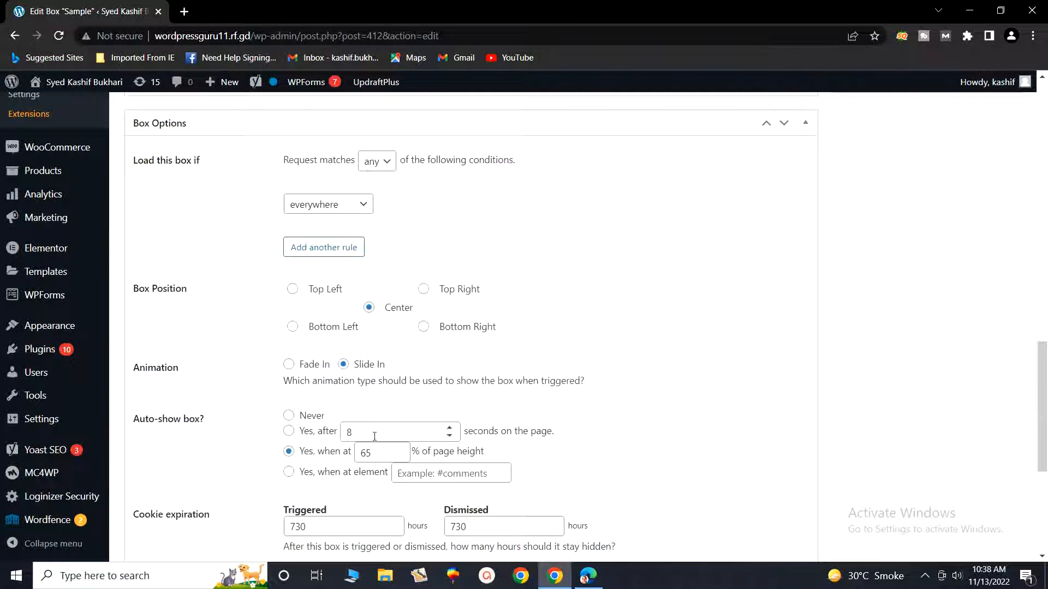
scroll(347, 450, "down", 1)
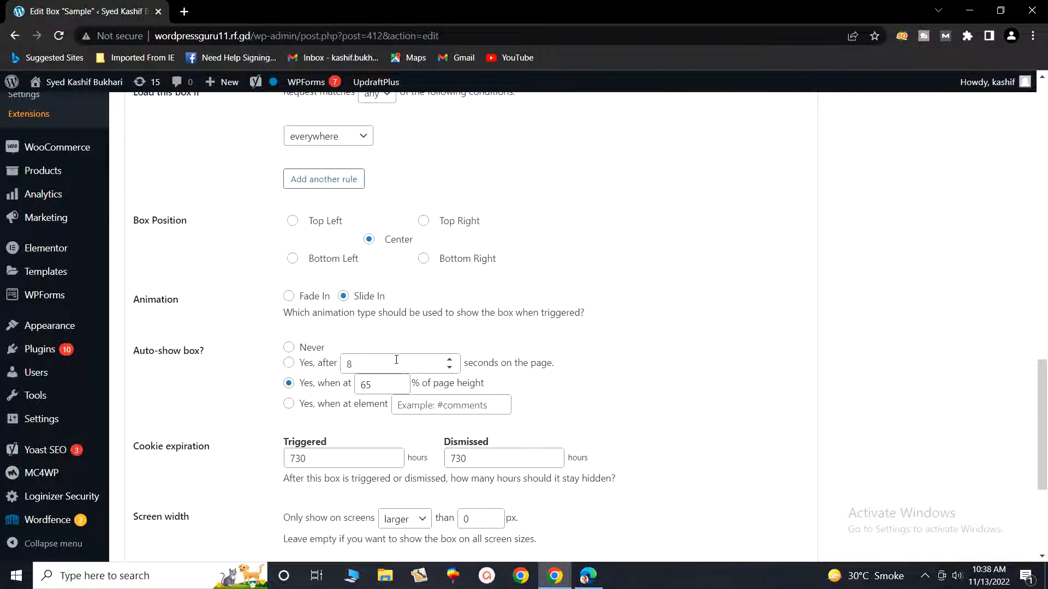
scroll(445, 277, "up", 15)
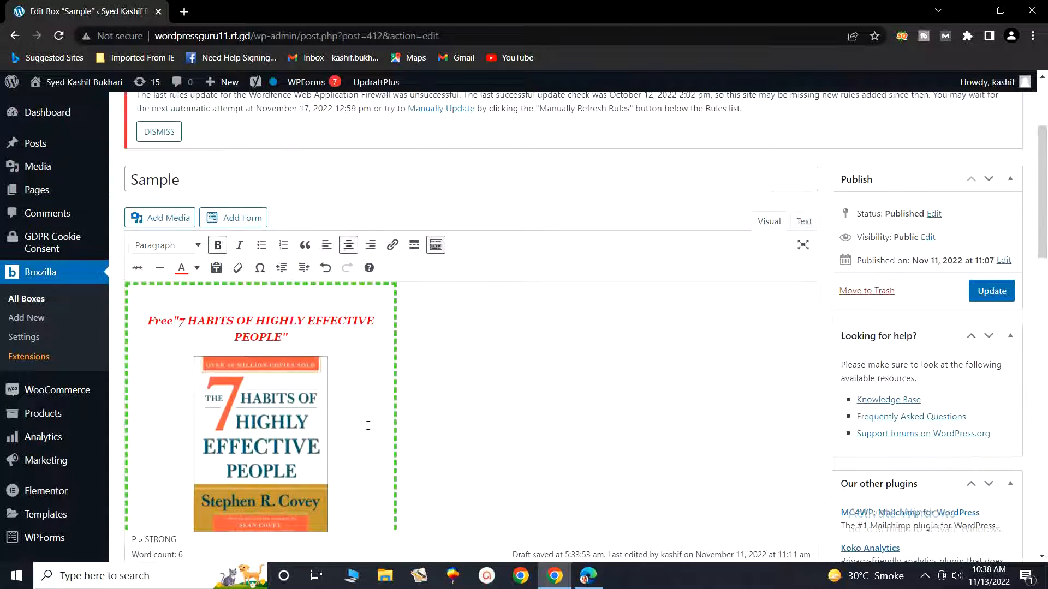
scroll(405, 417, "down", 15)
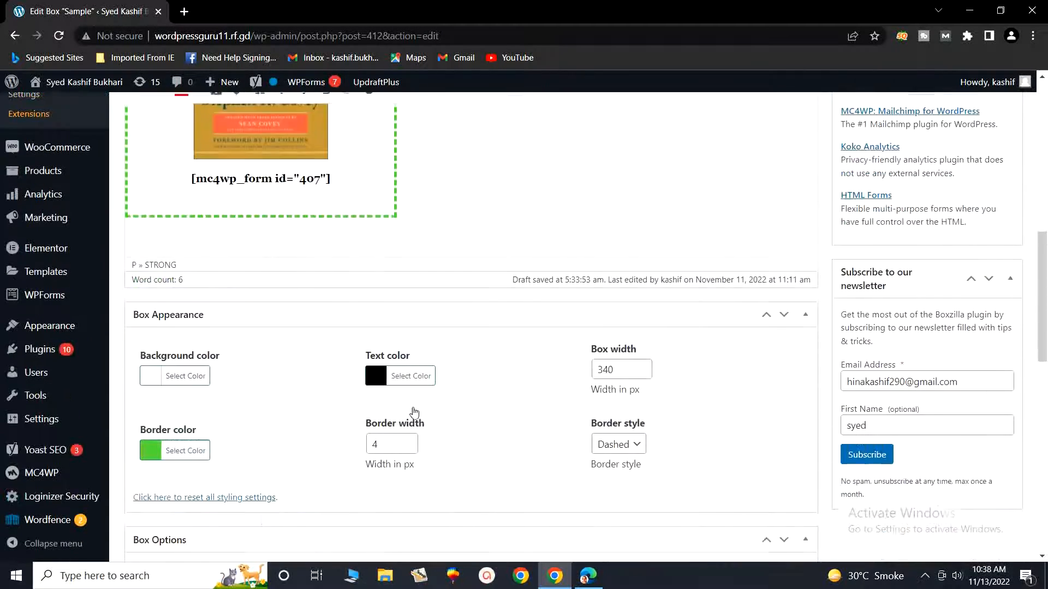
scroll(415, 410, "down", 2)
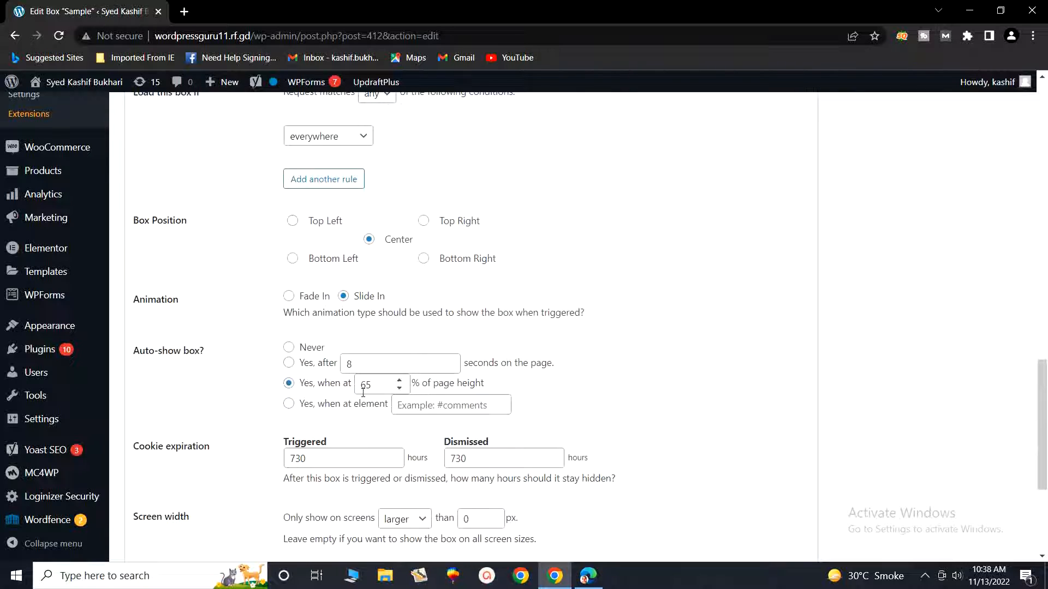
left_click(289, 362)
left_click(450, 368)
left_click(450, 367)
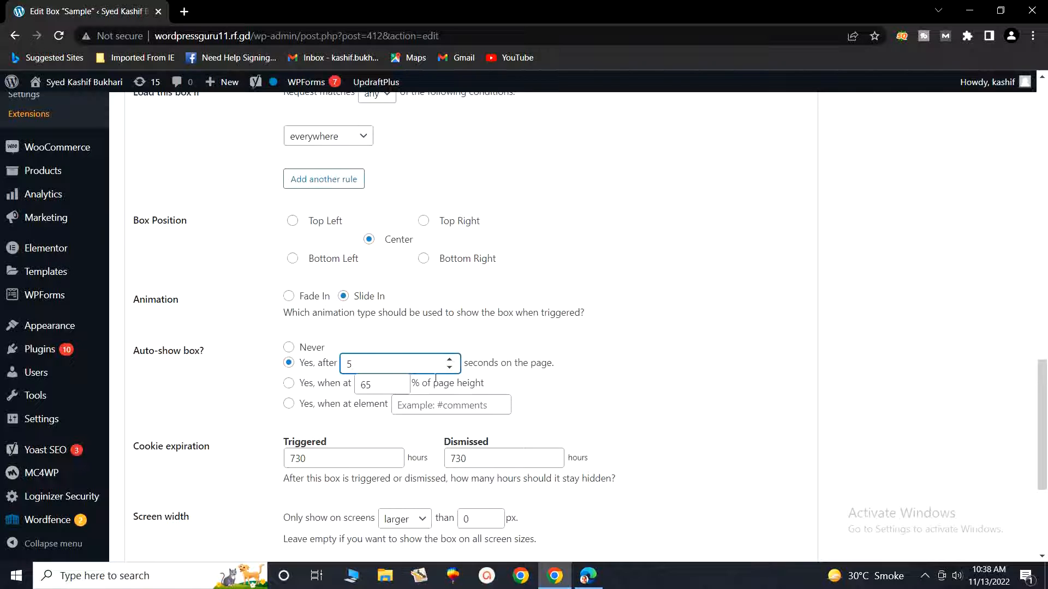
scroll(572, 449, "down", 4)
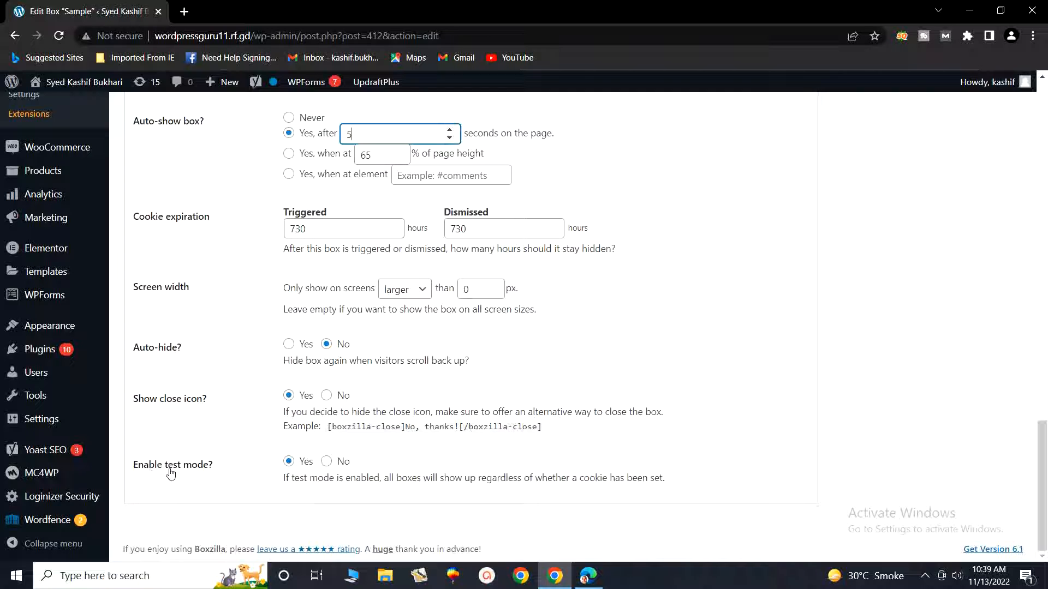
- Turn off test mode in the box options and save the updated box
left_click(326, 462)
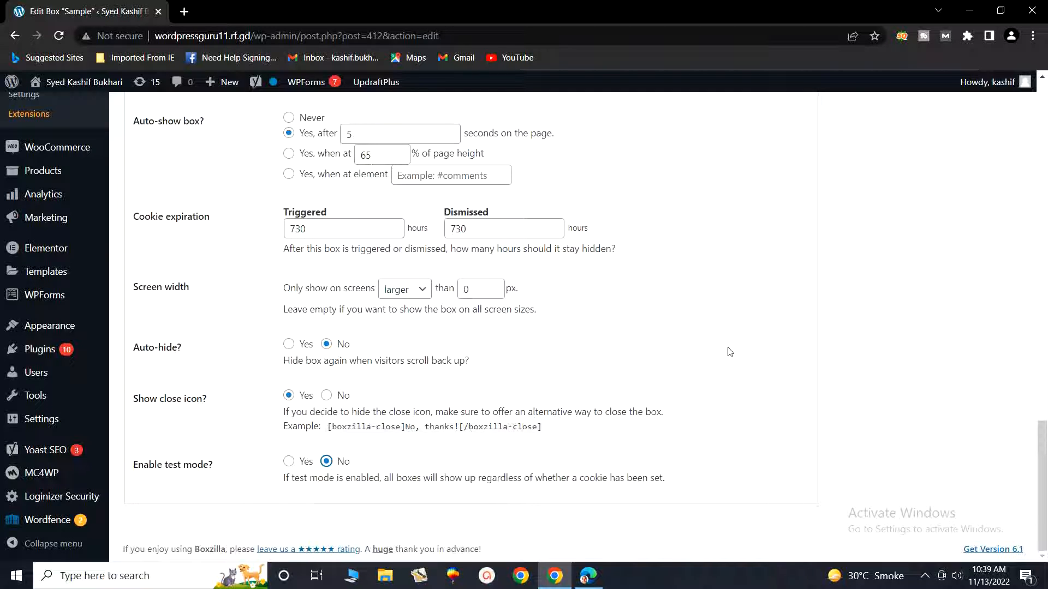
scroll(732, 352, "up", 10)
scroll(736, 351, "up", 8)
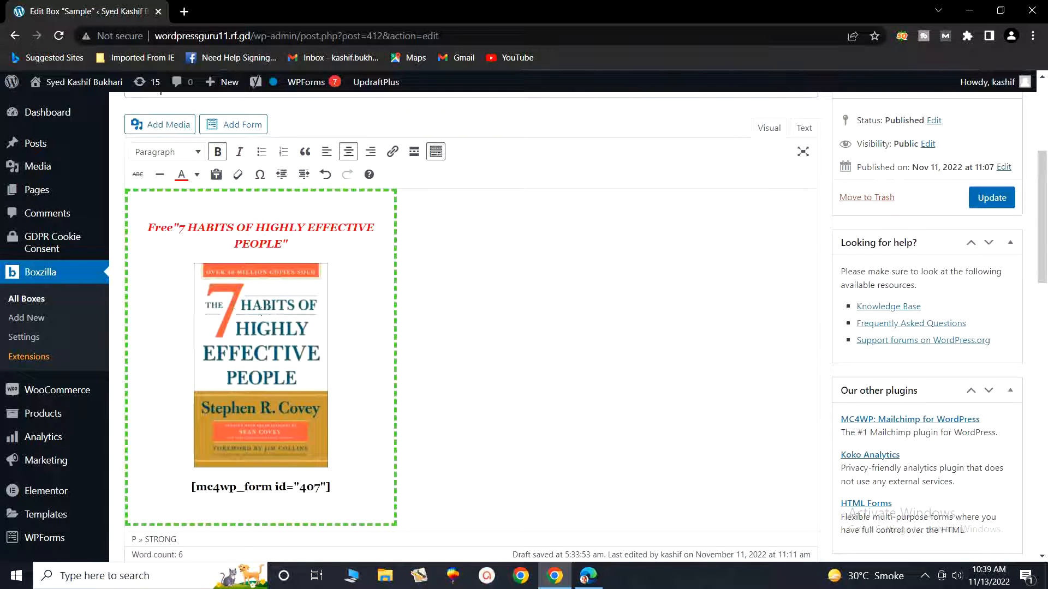
left_click(246, 315)
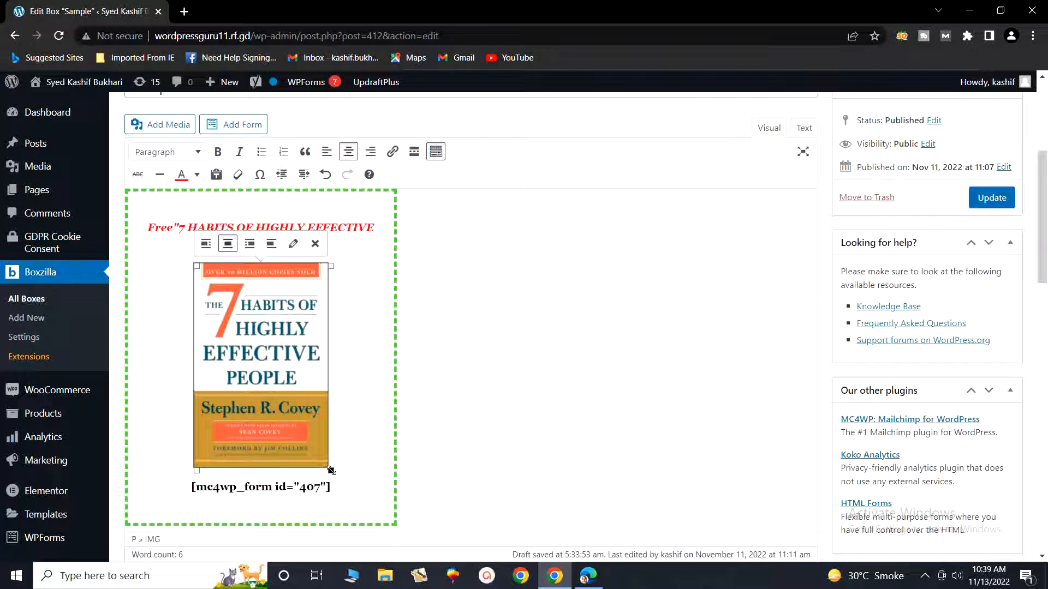
left_click(437, 461)
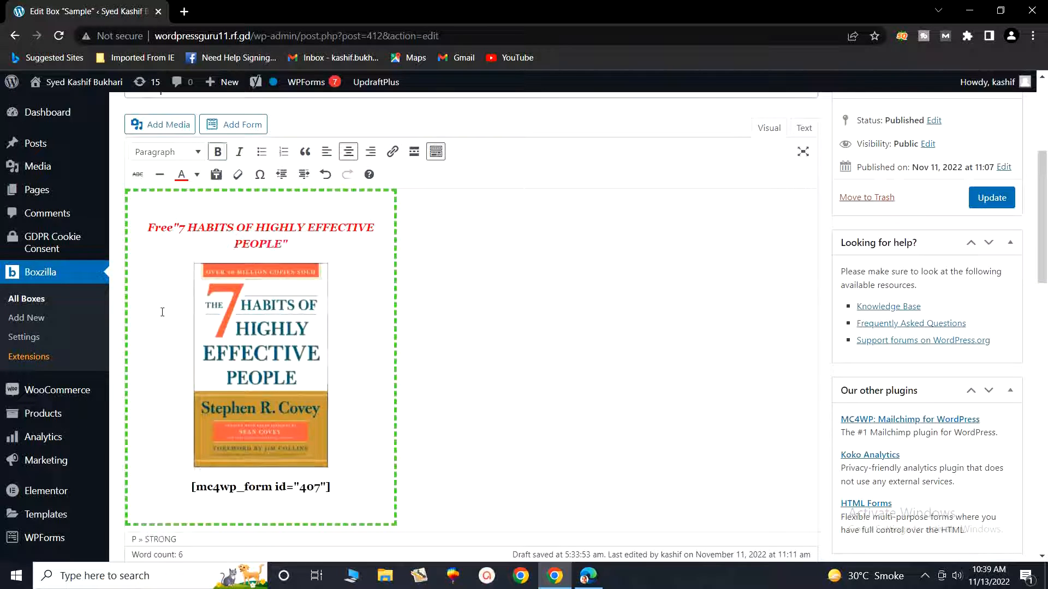
left_click(993, 205)
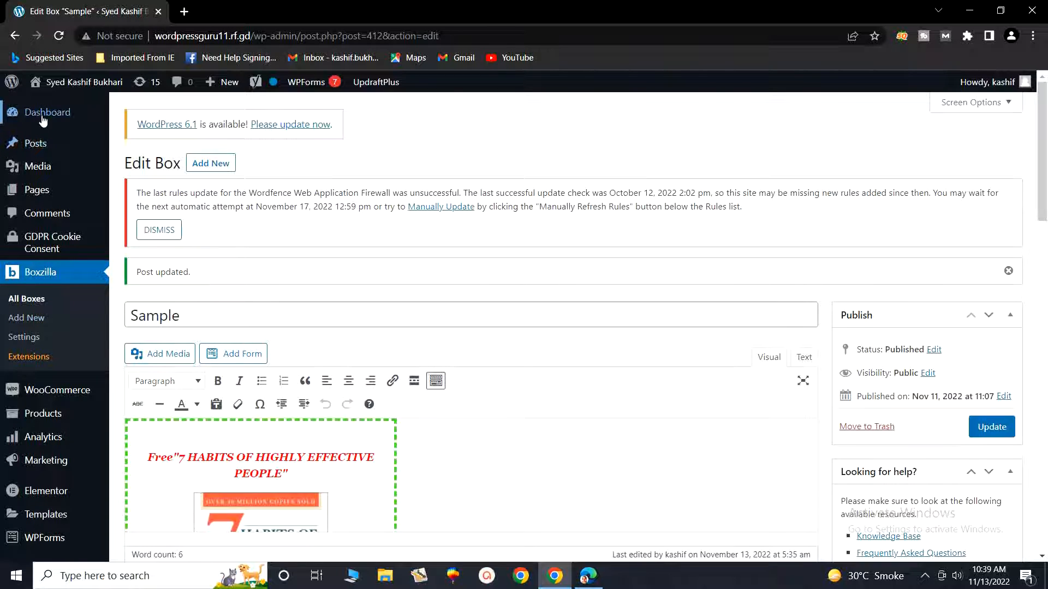
- Open the live site in a new browser tab and check the popup on its home page
mouse_move(86, 90)
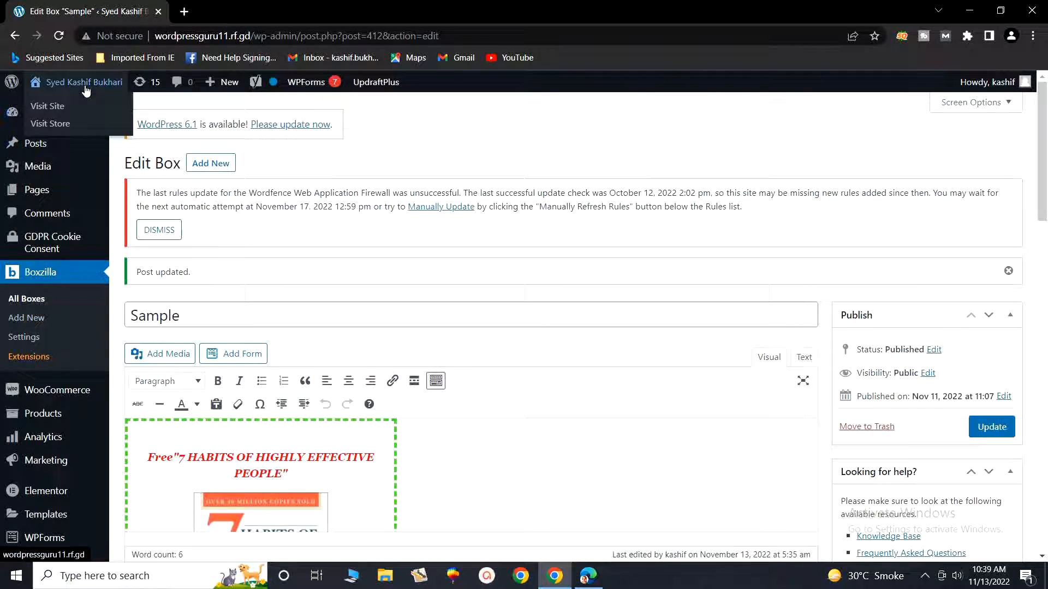
right_click(49, 107)
left_click(58, 118)
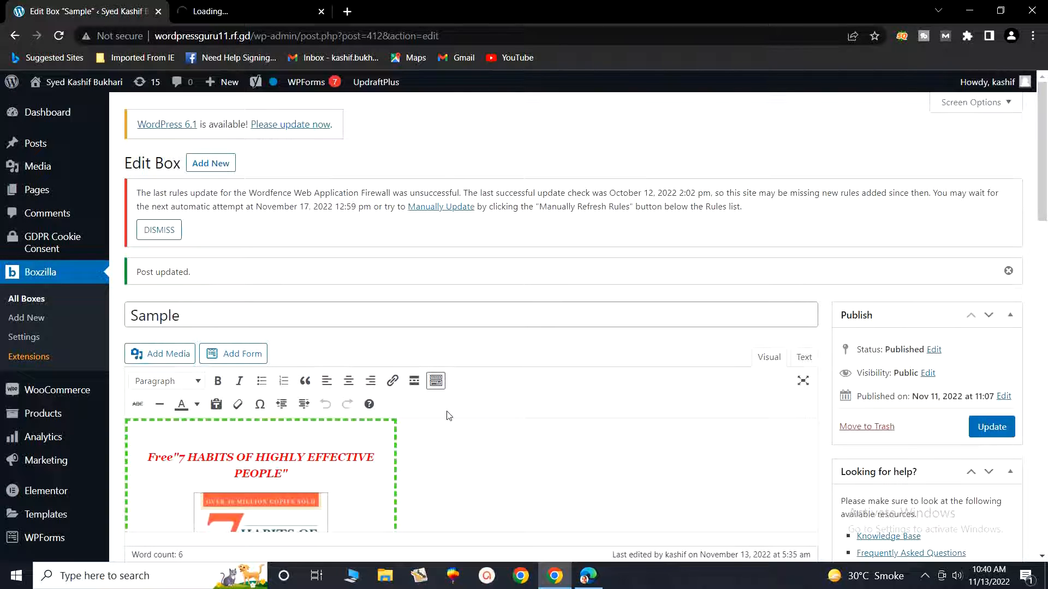
scroll(442, 411, "down", 3)
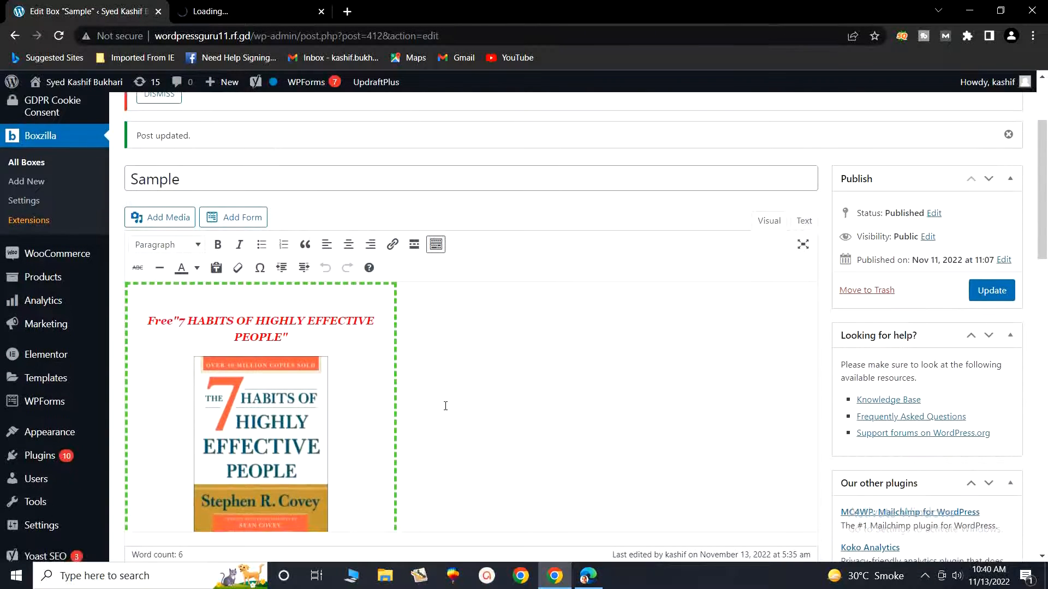
scroll(445, 405, "down", 2)
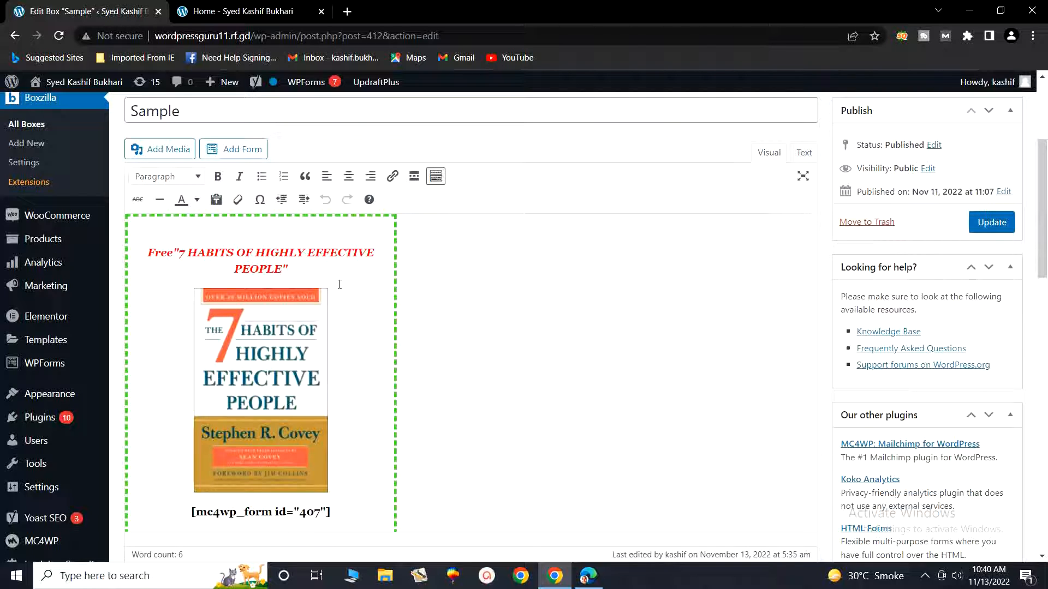
left_click(244, 6)
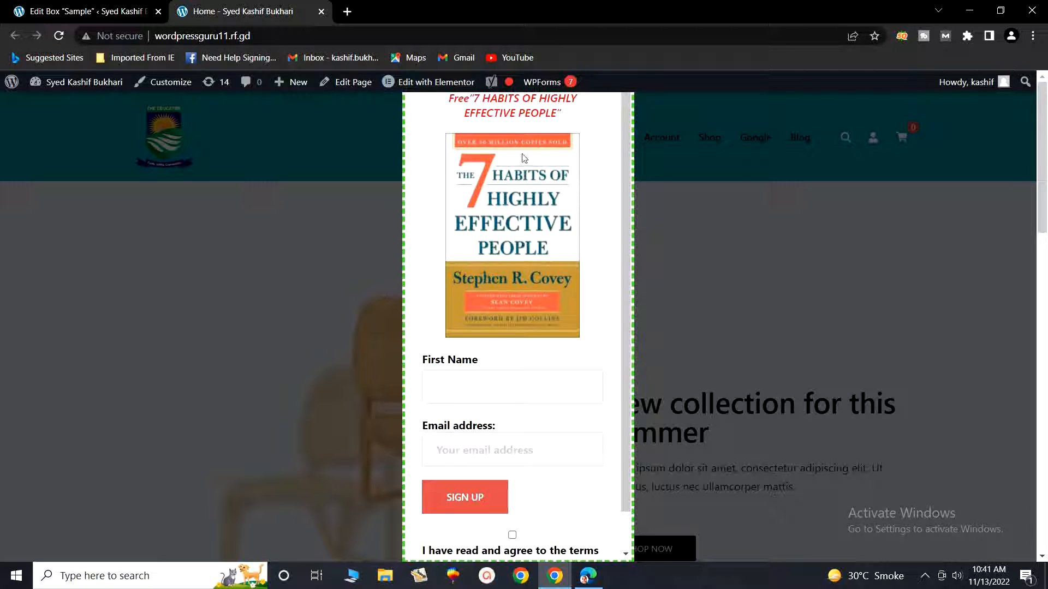
- Fill in the popup form's email address, accept the terms & conditions, and try to sign up
left_click(467, 380)
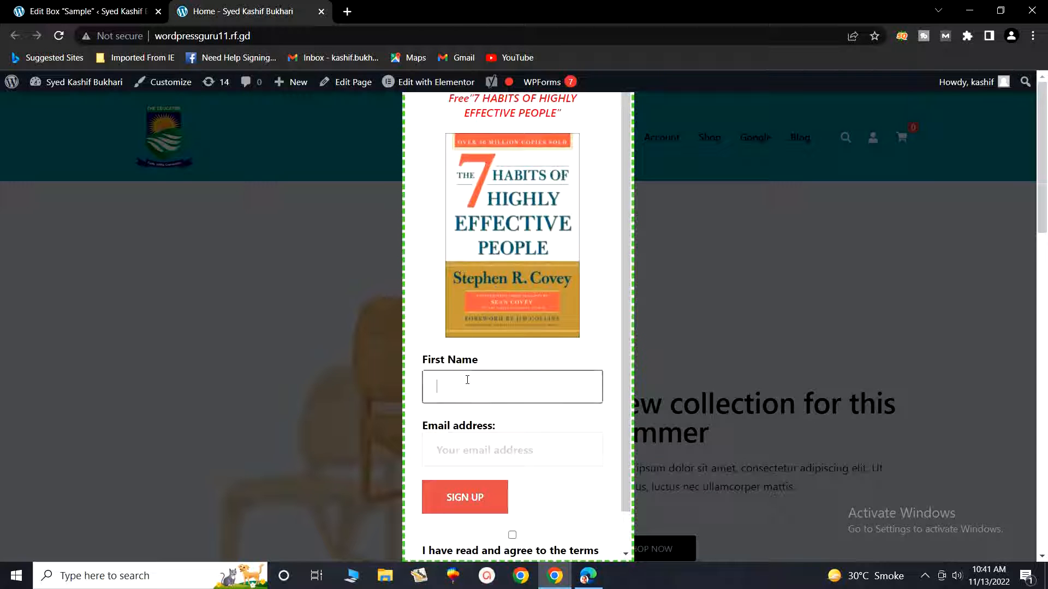
left_click(470, 445)
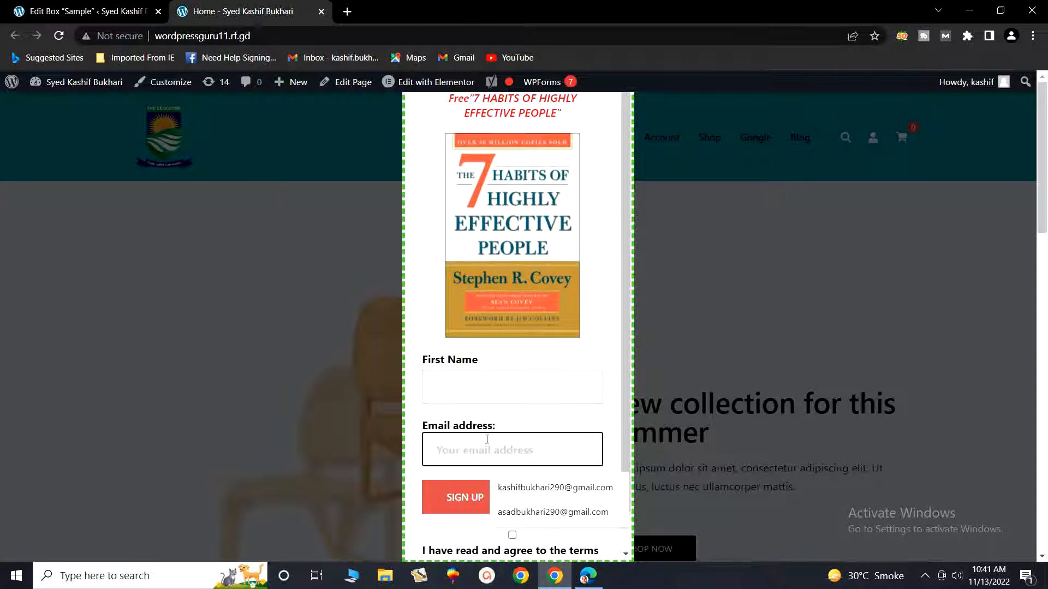
scroll(469, 445, "down", 1)
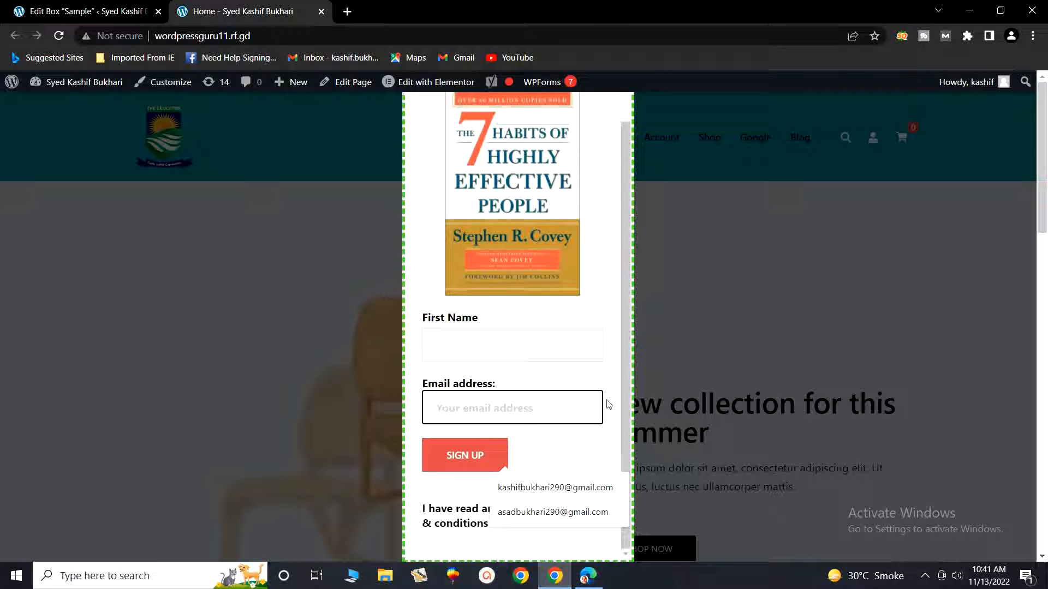
left_click(574, 502)
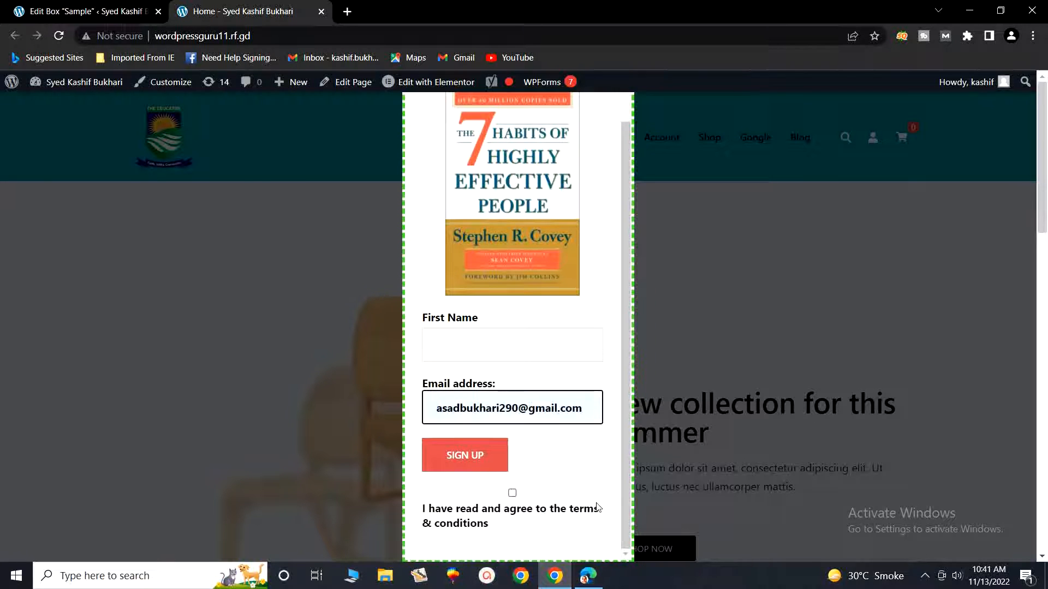
left_click(513, 494)
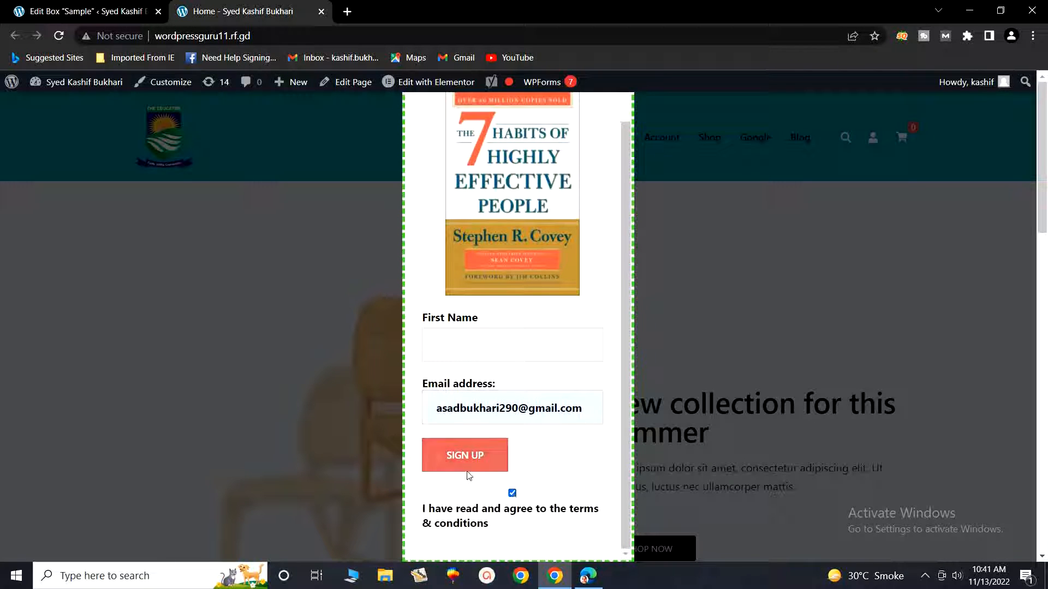
left_click(465, 456)
scroll(516, 232, "up", 1)
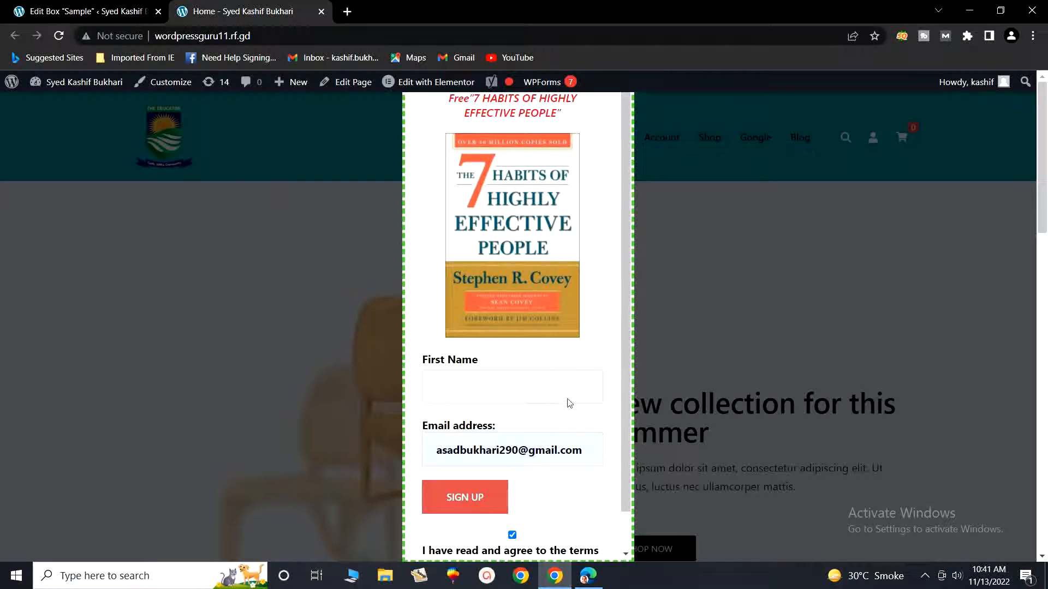
left_click(924, 576)
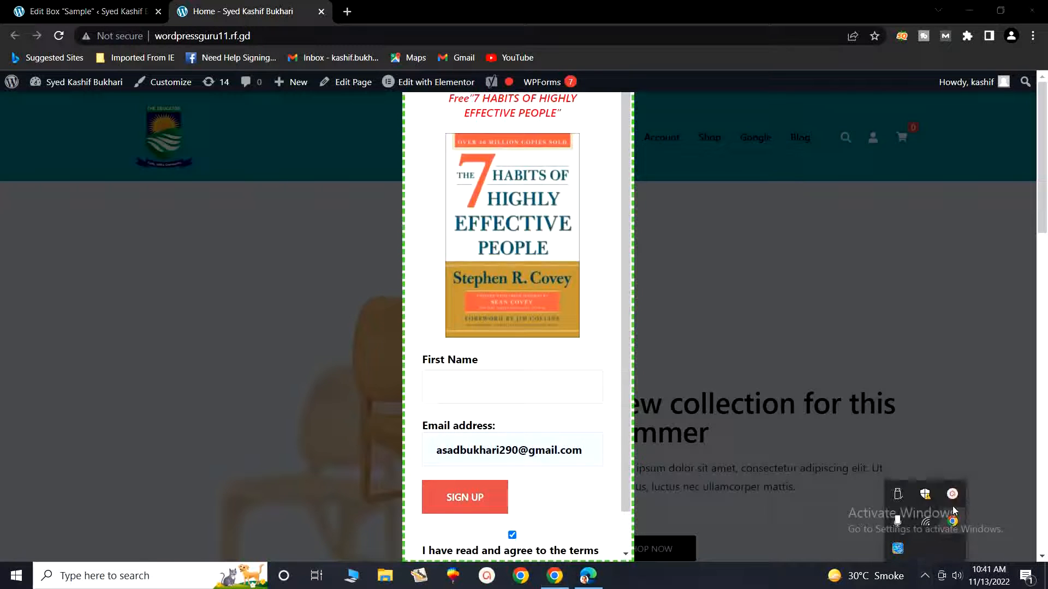